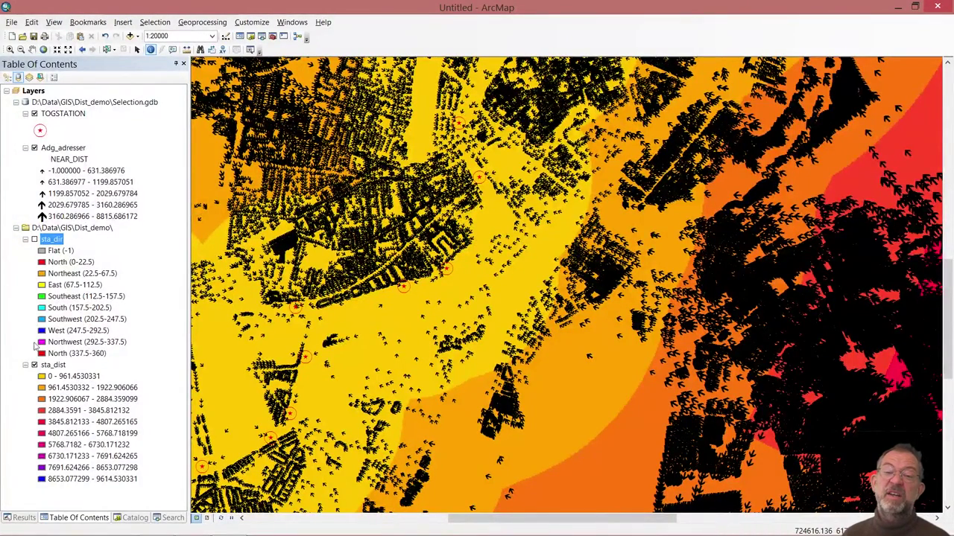
- Hide sta_dist and Adg_adresser, zoom to all TOGSTATION points, and expand distance_demo.tbx in Catalog
{"action": "left_click", "coordinate": [34, 365]}
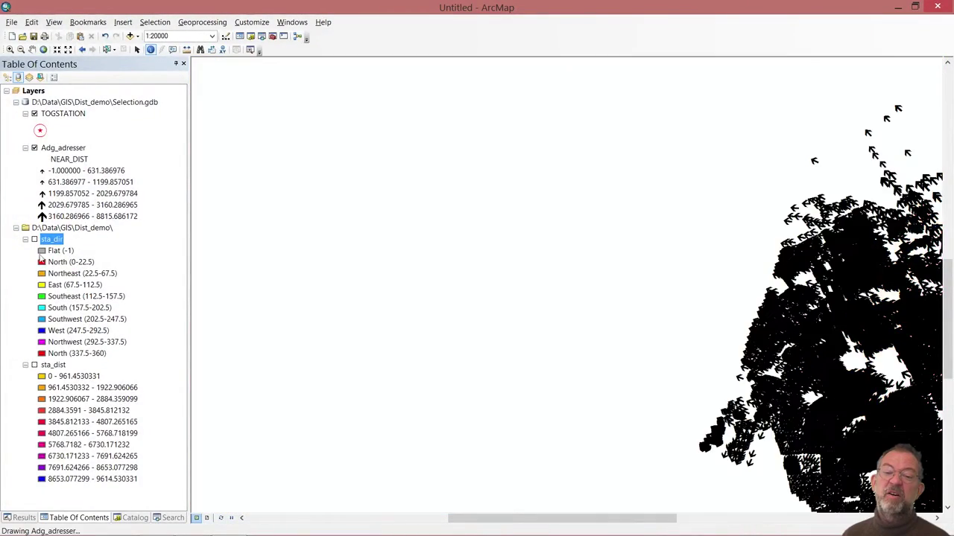
{"action": "left_click", "coordinate": [34, 148]}
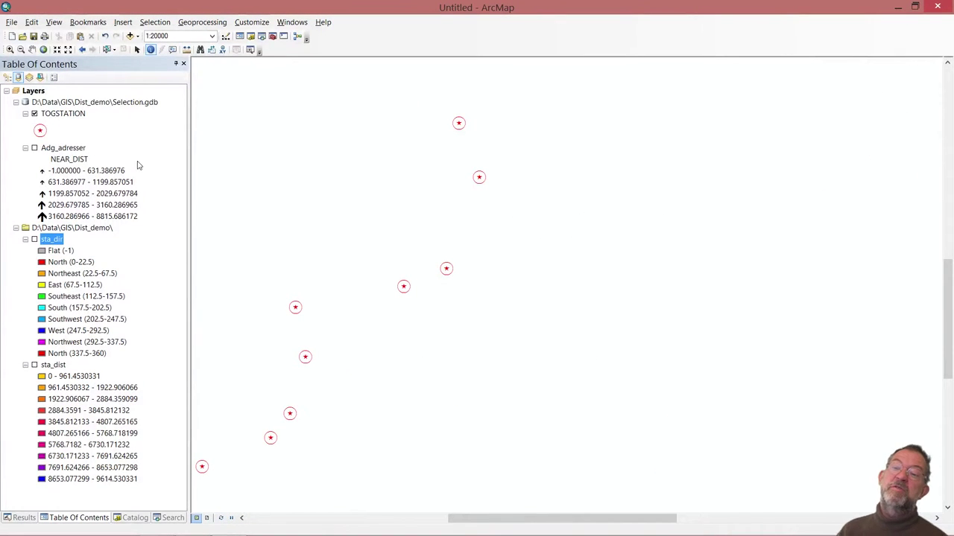
{"action": "right_click", "coordinate": [71, 114]}
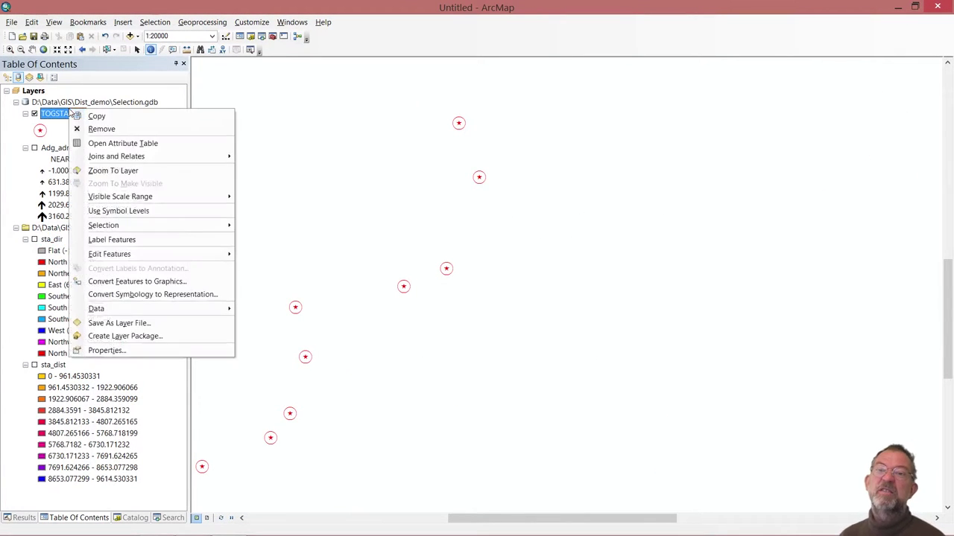
{"action": "left_click", "coordinate": [112, 170]}
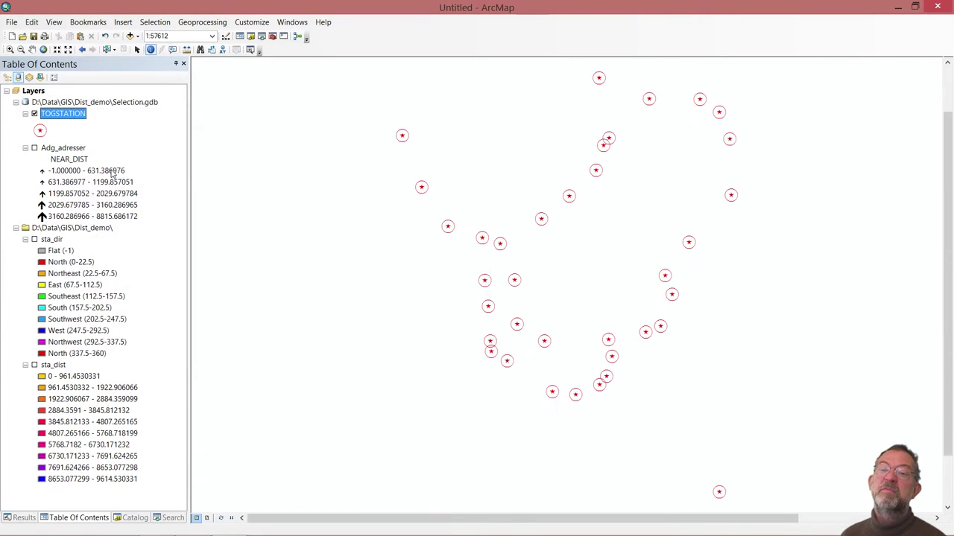
{"action": "left_click", "coordinate": [131, 518]}
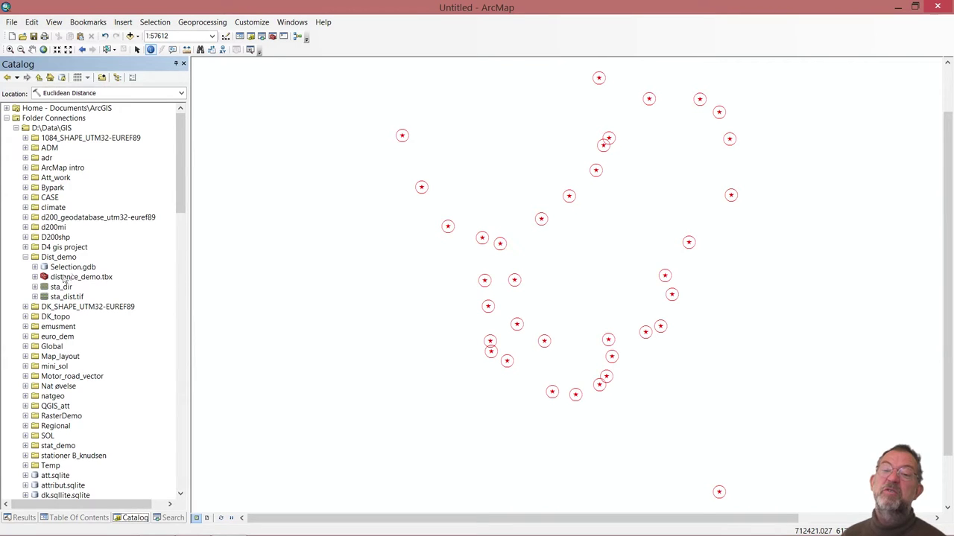
{"action": "left_click", "coordinate": [34, 276]}
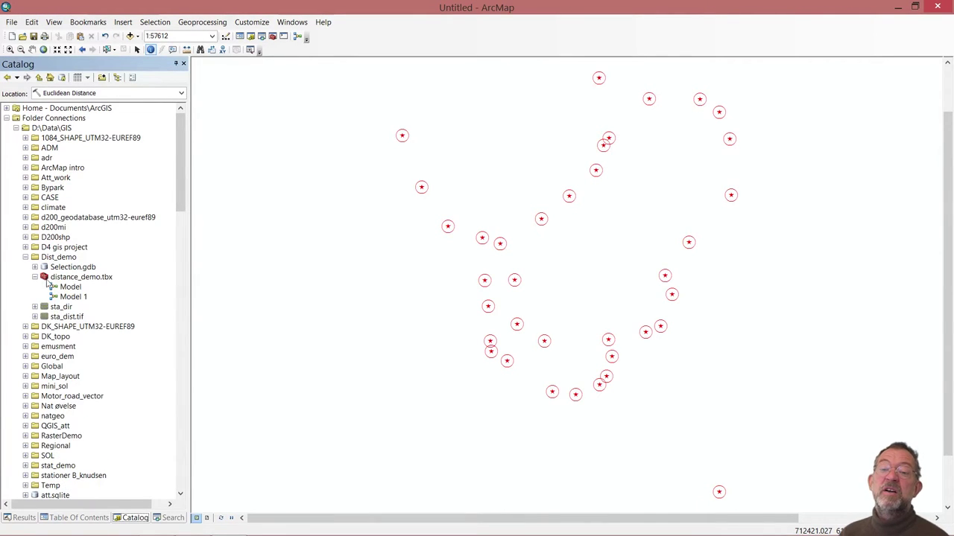
- Create a new Model 2 in distance_demo.tbx and add the TOGSTATION layer to it
{"action": "right_click", "coordinate": [57, 280]}
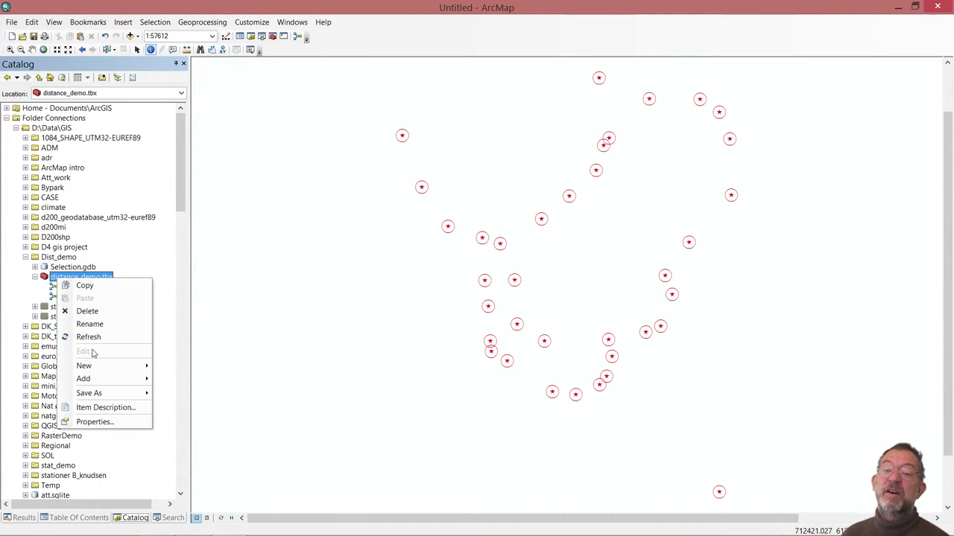
{"action": "mouse_move", "coordinate": [119, 365]}
{"action": "left_click", "coordinate": [185, 379]}
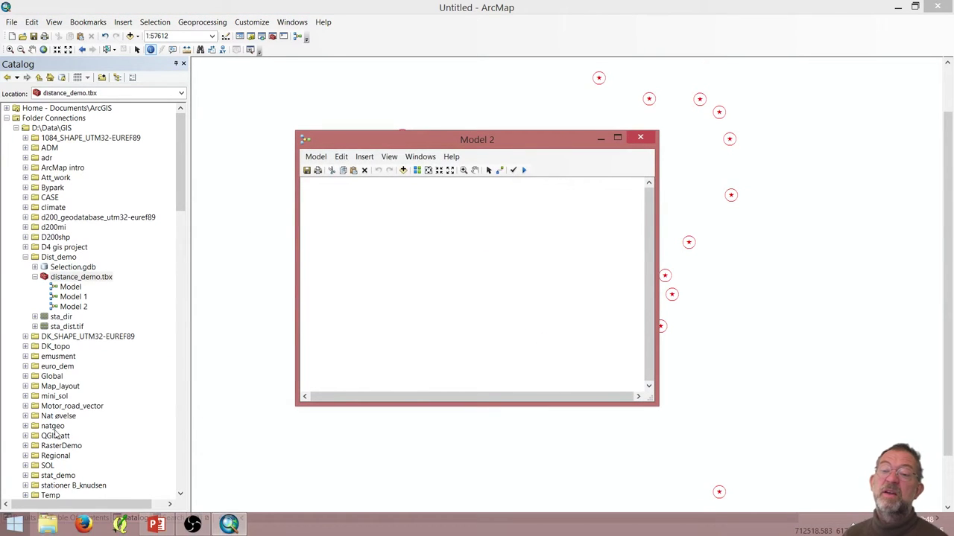
{"action": "left_click", "coordinate": [71, 520]}
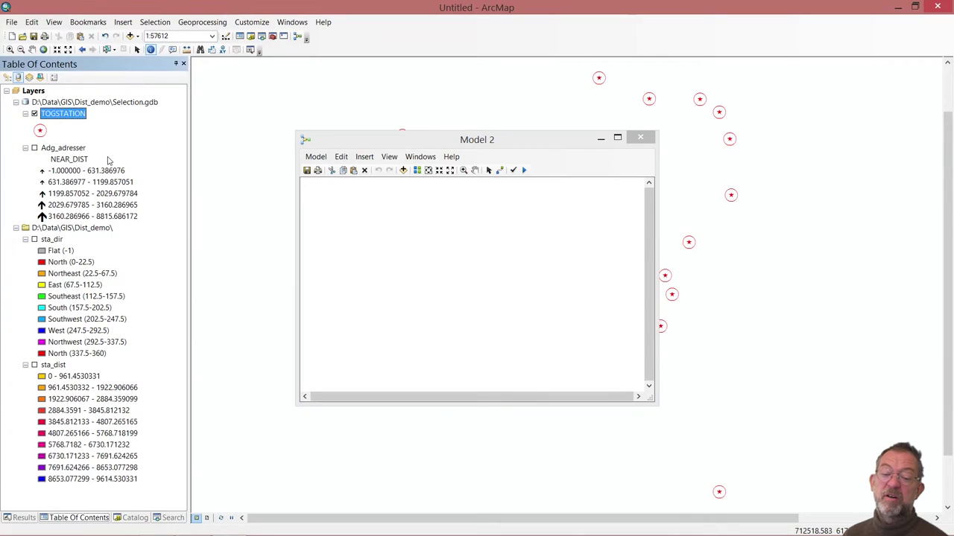
{"action": "left_click_drag", "start_coordinate": [383, 289], "coordinate": [384, 291]}
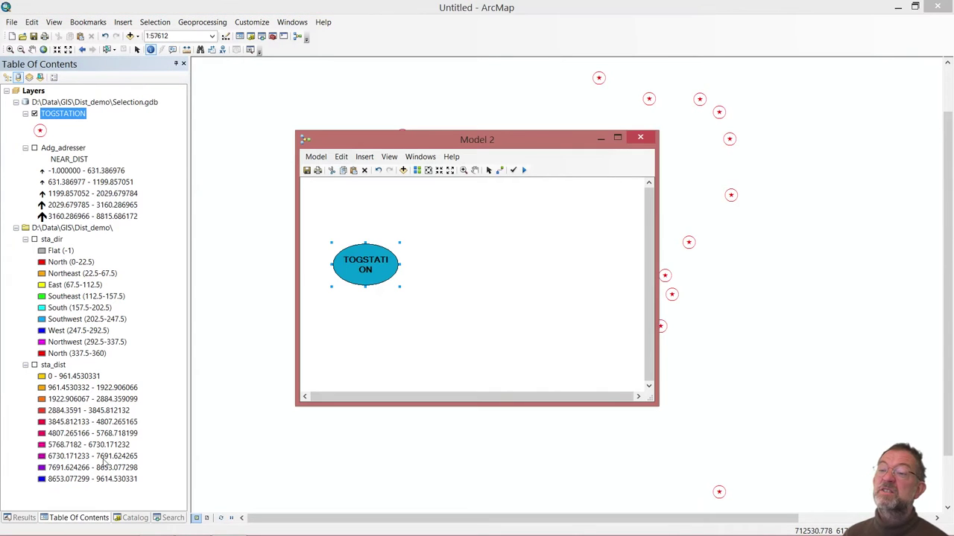
- Add Create Thiessen Polygons from Proximity tools and connect TOGSTATION as its Input Features
{"action": "left_click", "coordinate": [135, 518]}
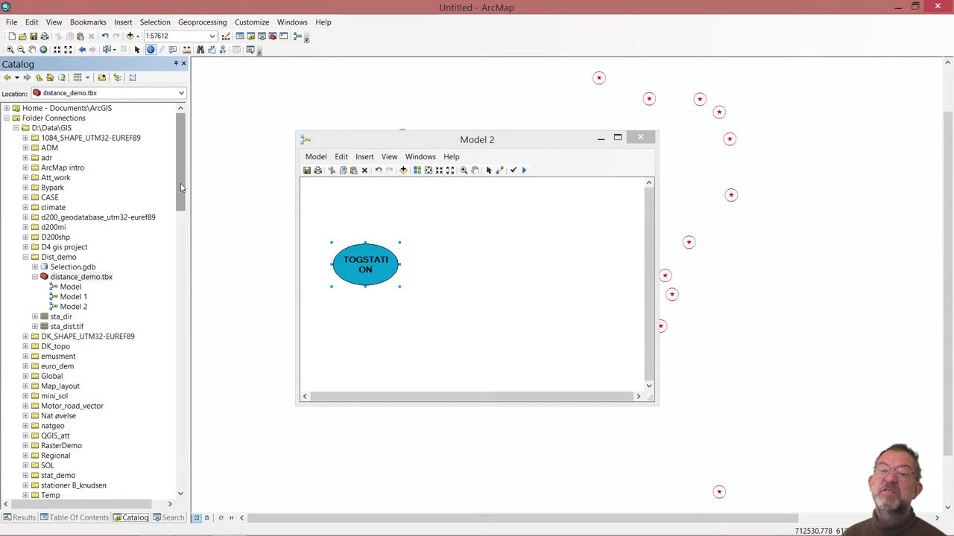
{"action": "left_click_drag", "start_coordinate": [180, 187], "coordinate": [193, 400]}
{"action": "left_click", "coordinate": [27, 147]}
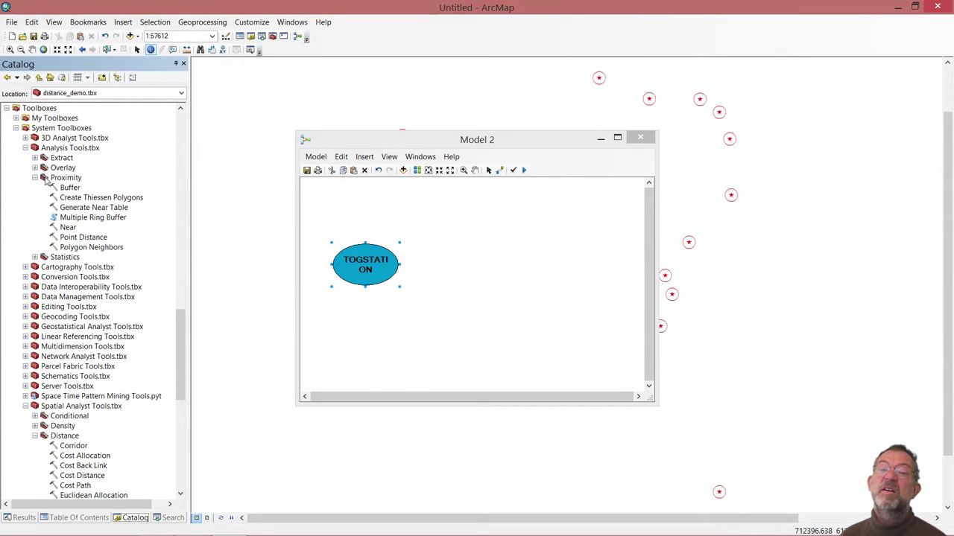
{"action": "left_click", "coordinate": [102, 198]}
{"action": "left_click_drag", "start_coordinate": [102, 197], "coordinate": [480, 255]}
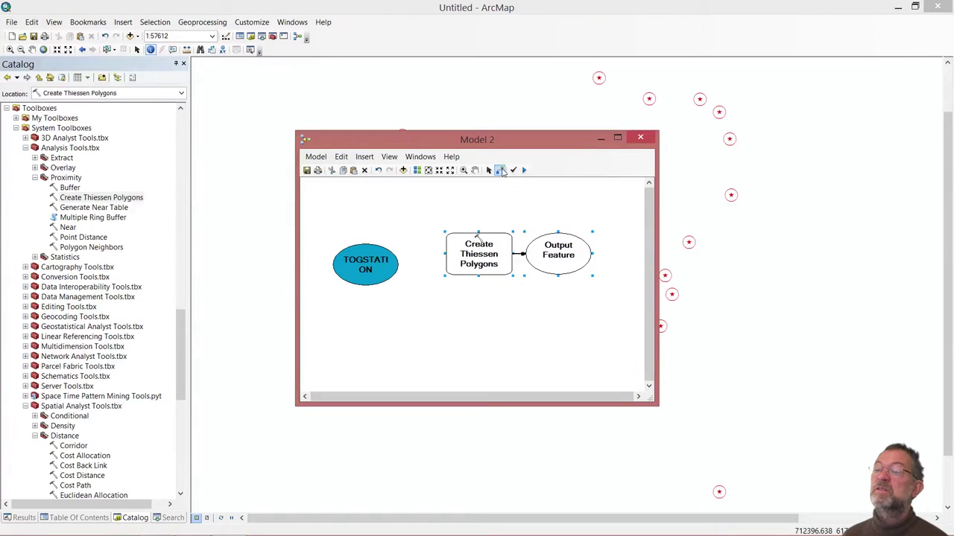
{"action": "left_click", "coordinate": [502, 171]}
{"action": "left_click_drag", "start_coordinate": [380, 261], "coordinate": [471, 257]}
{"action": "left_click", "coordinate": [492, 263]}
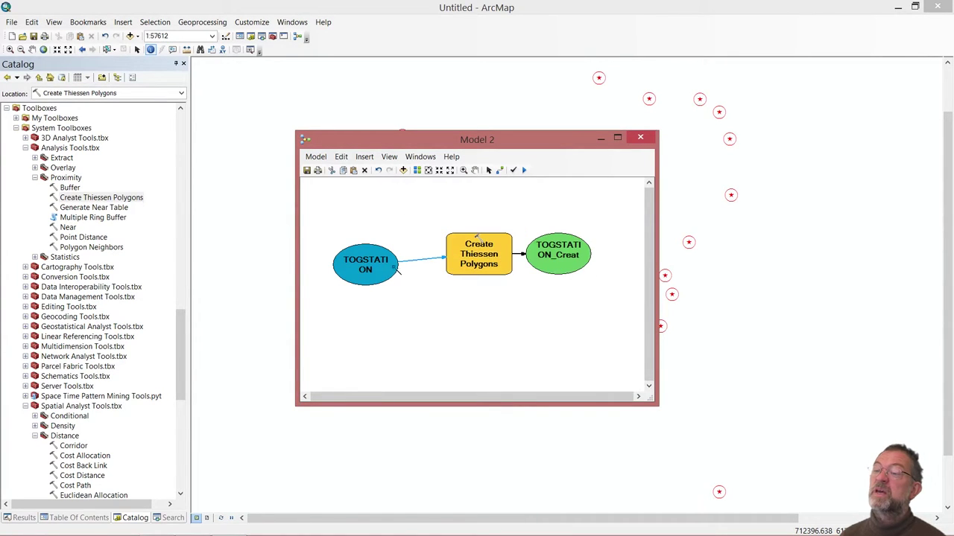
{"action": "double_click", "coordinate": [470, 255]}
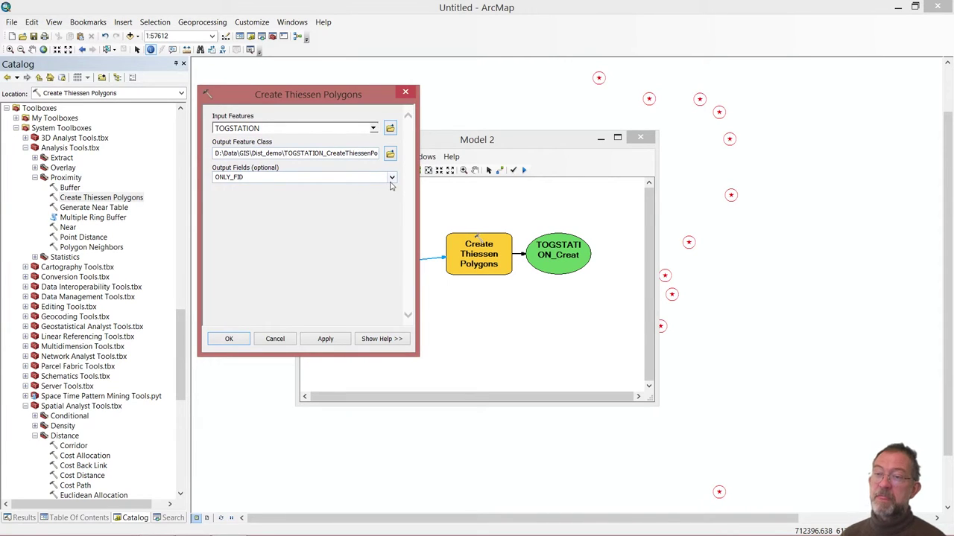
- Change the Thiessen tool's Output Fields from ONLY_FID to ALL and confirm
{"action": "left_click", "coordinate": [392, 179]}
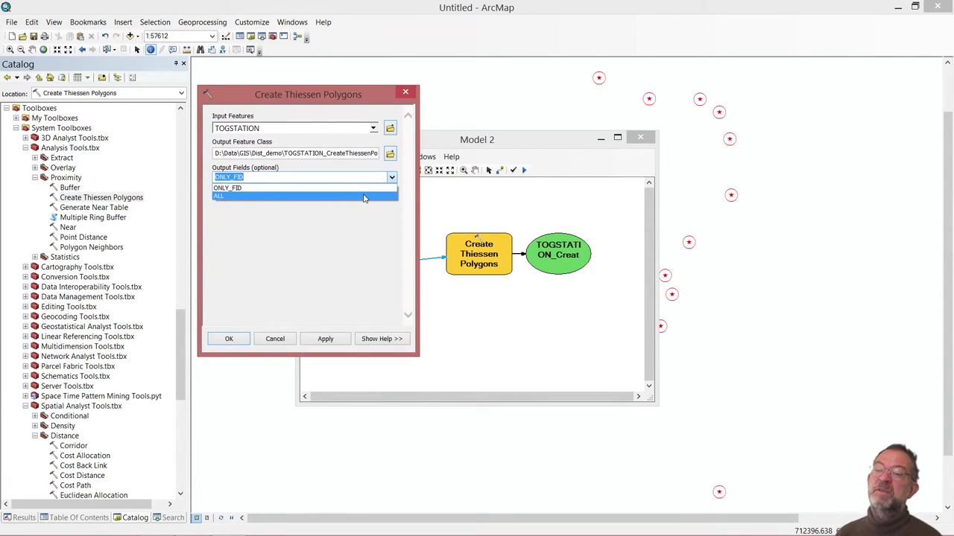
{"action": "left_click", "coordinate": [364, 196]}
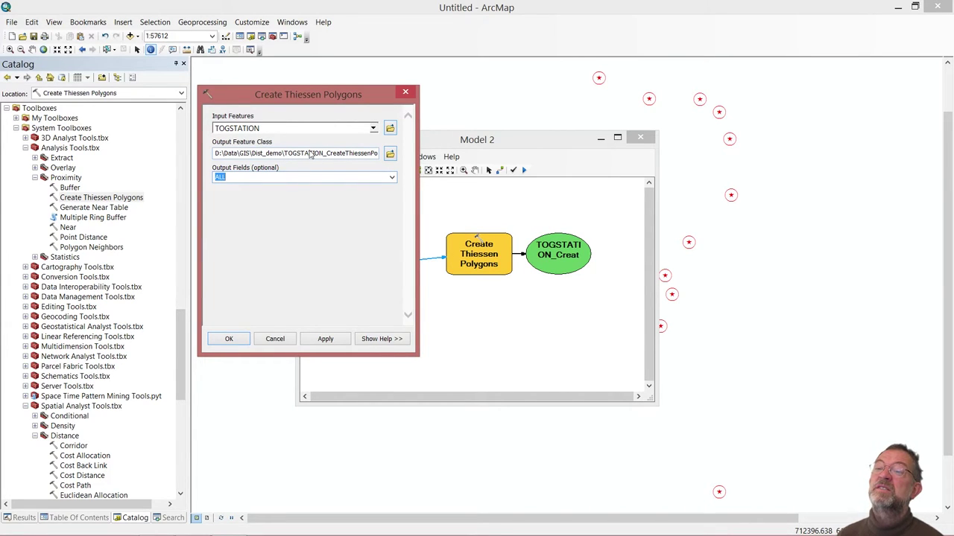
{"action": "left_click", "coordinate": [229, 340]}
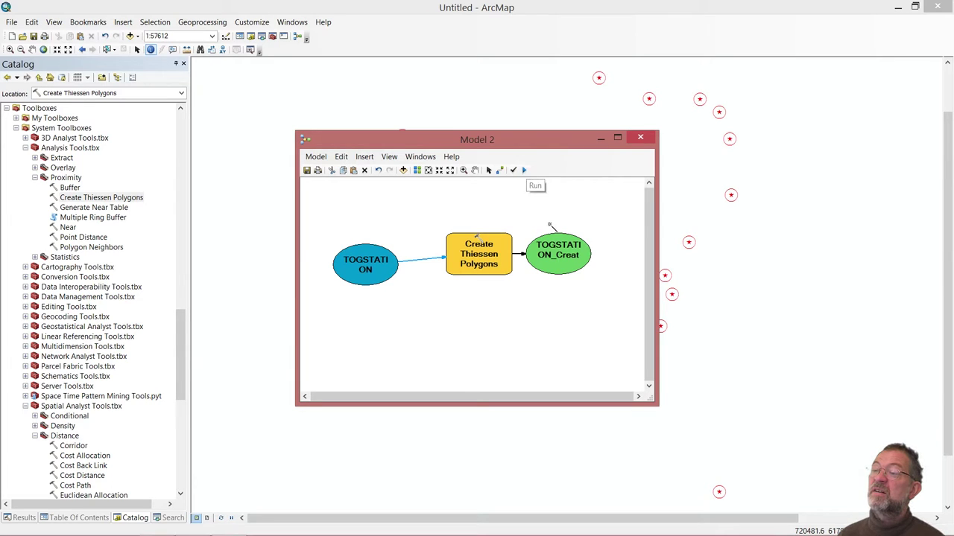
- Mark the Thiessen output Add To Display, run Model 2, then close it and save
{"action": "right_click", "coordinate": [559, 252]}
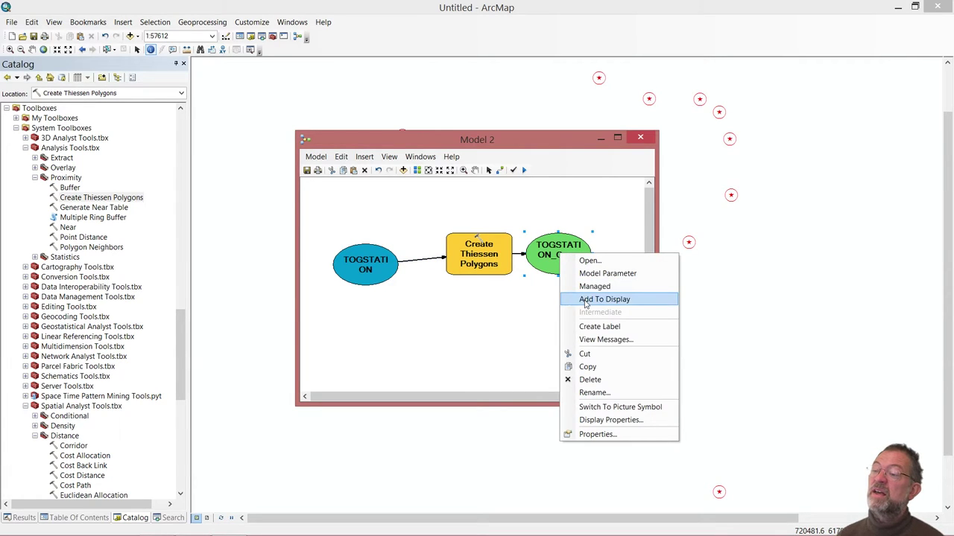
{"action": "left_click", "coordinate": [587, 298]}
{"action": "left_click", "coordinate": [523, 171]}
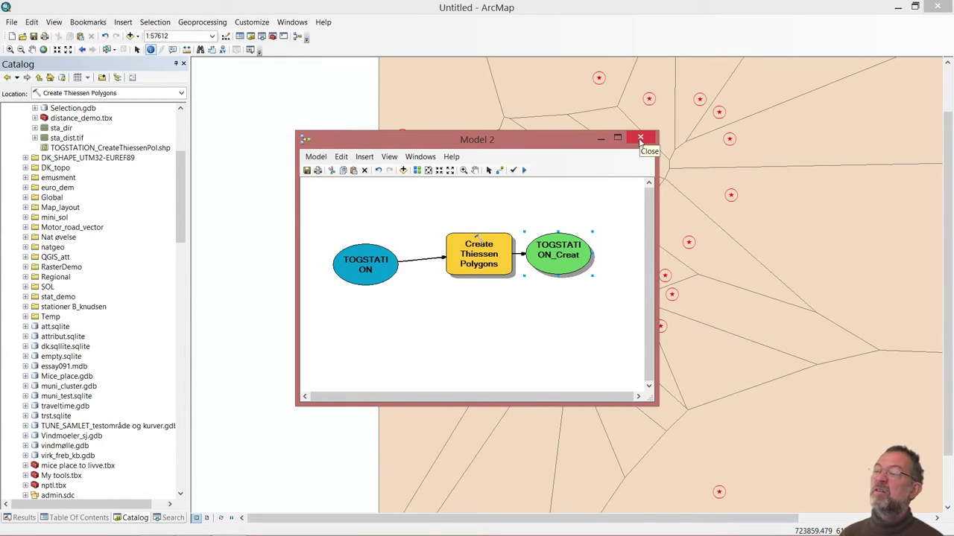
{"action": "left_click", "coordinate": [640, 139]}
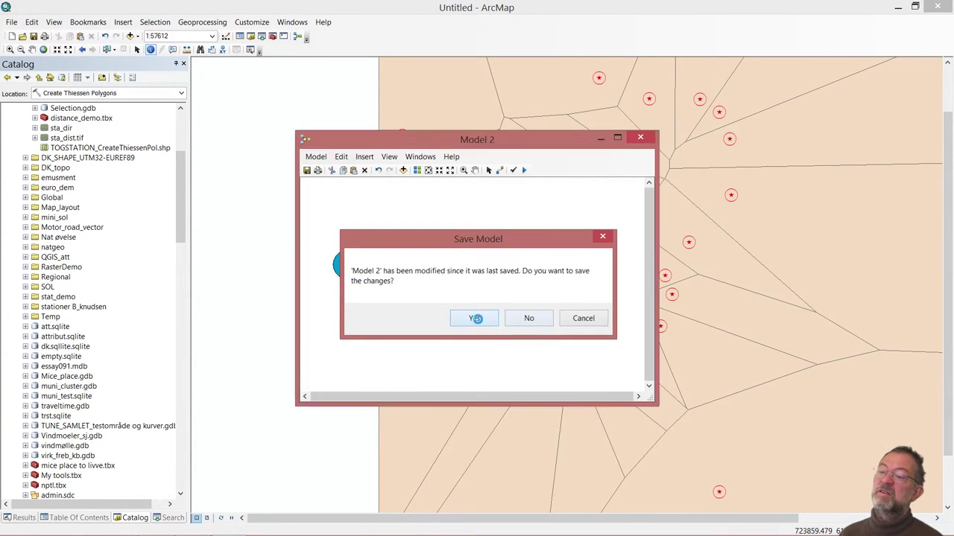
{"action": "left_click", "coordinate": [477, 319]}
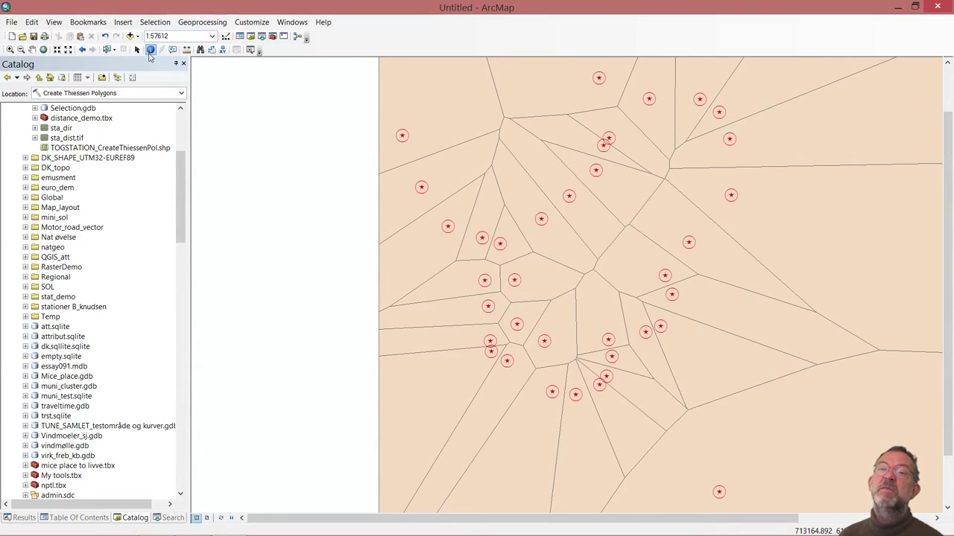
- Identify three Thiessen polygons to check attributes like BANENR, STRK_NAVN and TYPE, then close the results
{"action": "left_click", "coordinate": [415, 398]}
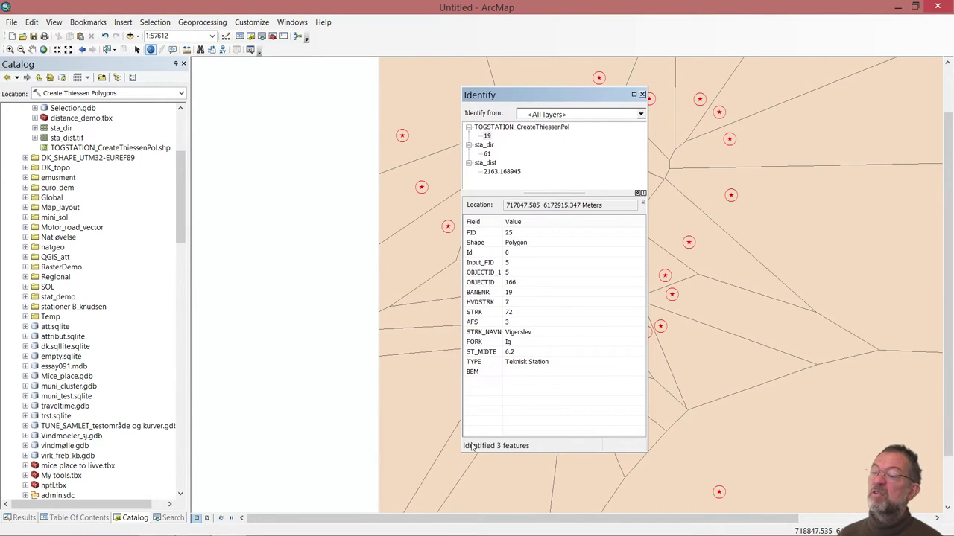
{"action": "left_click", "coordinate": [459, 467]}
{"action": "left_click", "coordinate": [539, 476]}
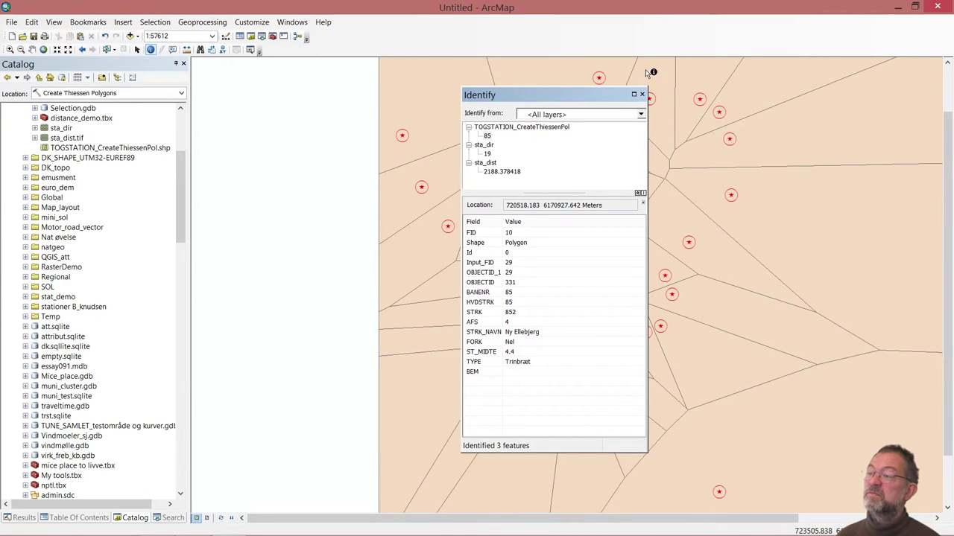
{"action": "left_click", "coordinate": [634, 94]}
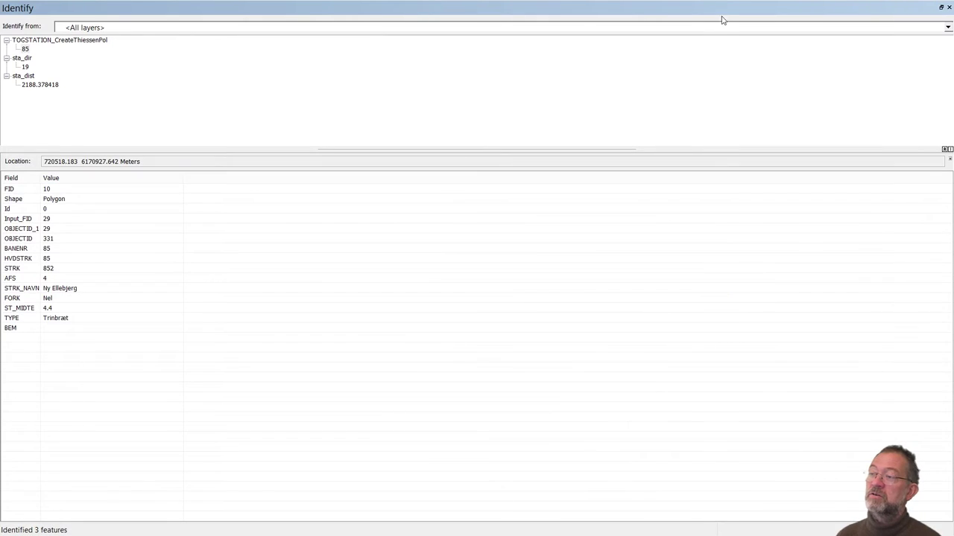
{"action": "left_click", "coordinate": [948, 7]}
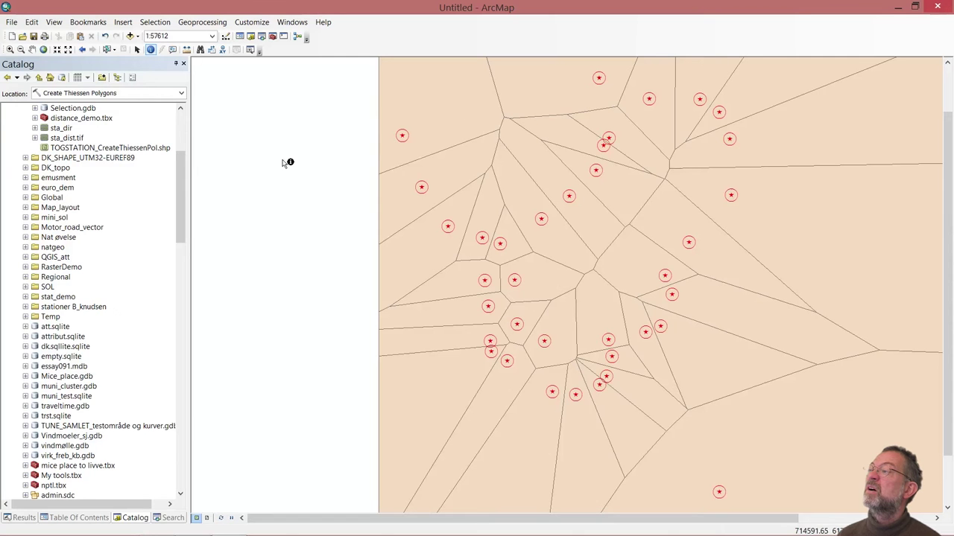
- Symbolize the Thiessen polygons by unique values of STRK_NAVN, adding all values
{"action": "left_click", "coordinate": [79, 517]}
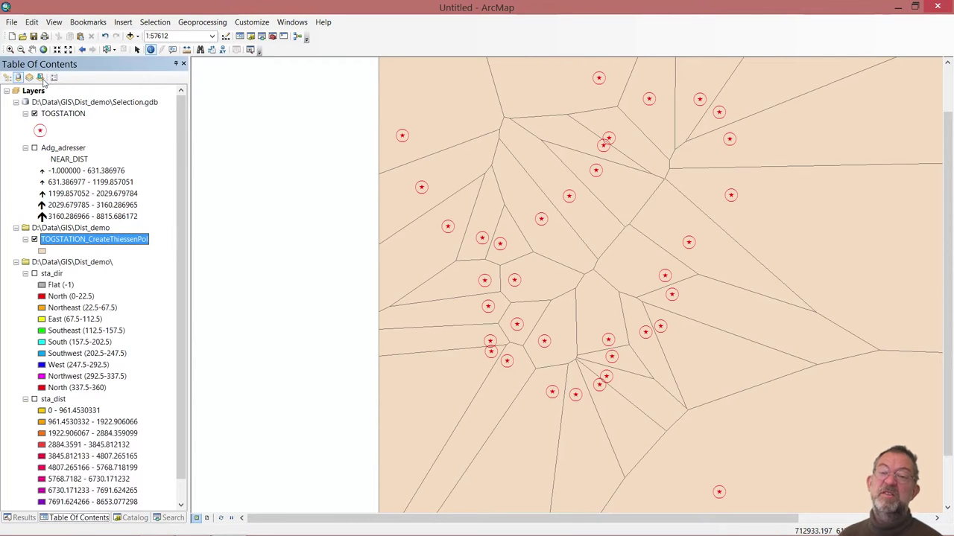
{"action": "right_click", "coordinate": [74, 239]}
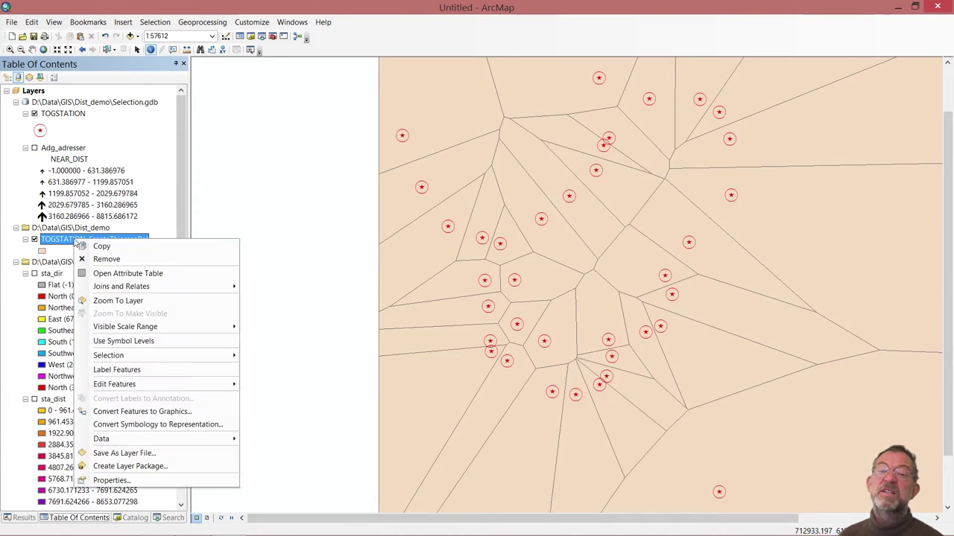
{"action": "left_click", "coordinate": [167, 481]}
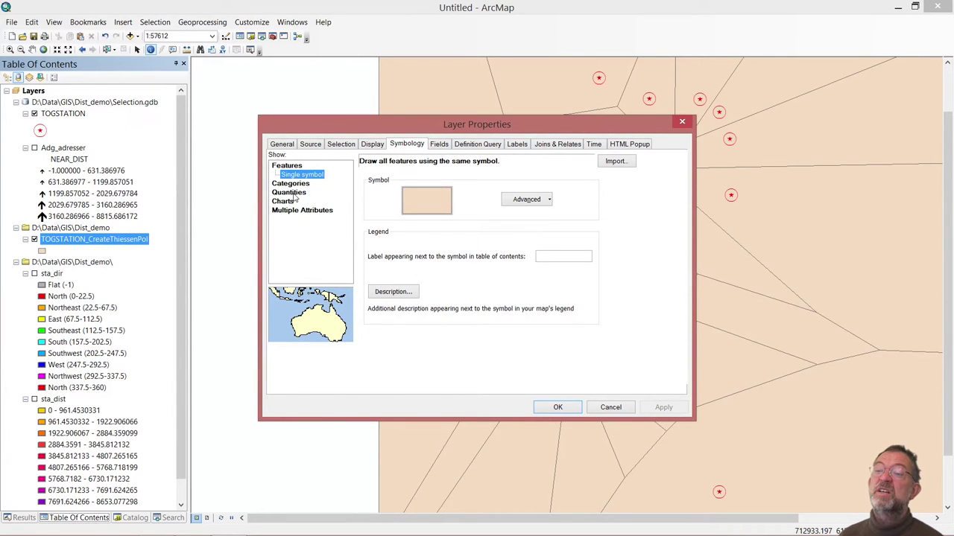
{"action": "left_click", "coordinate": [292, 192]}
{"action": "left_click", "coordinate": [290, 174]}
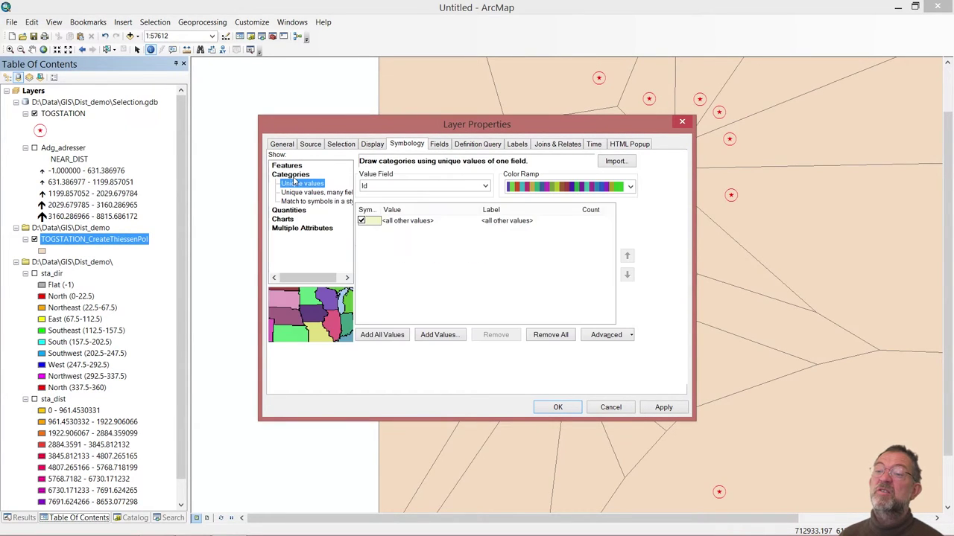
{"action": "left_click", "coordinate": [425, 184]}
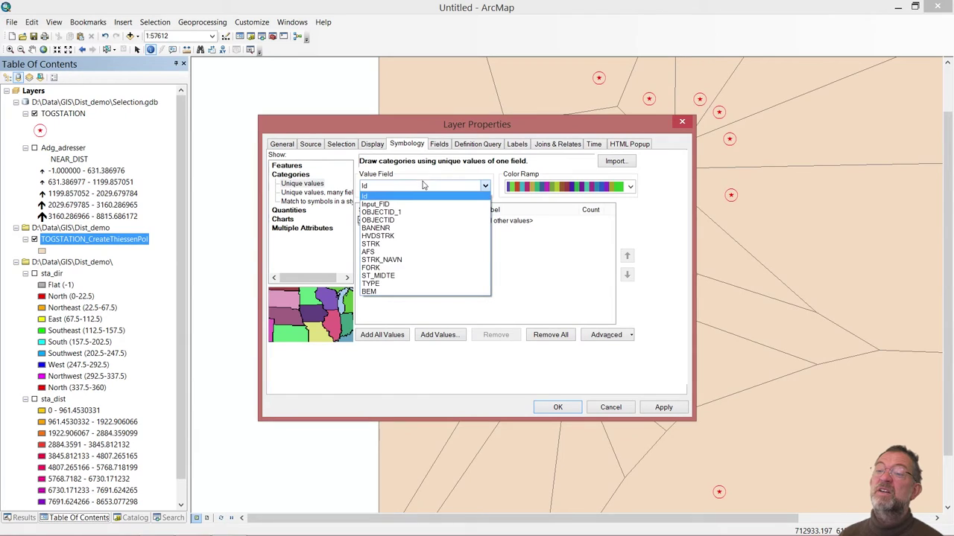
{"action": "left_click", "coordinate": [396, 260]}
{"action": "left_click", "coordinate": [383, 335]}
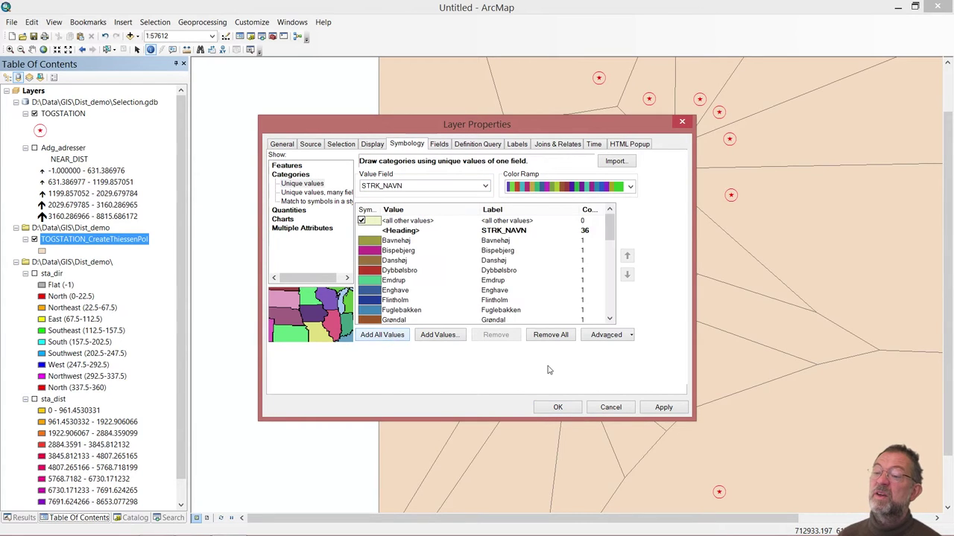
{"action": "left_click", "coordinate": [557, 410]}
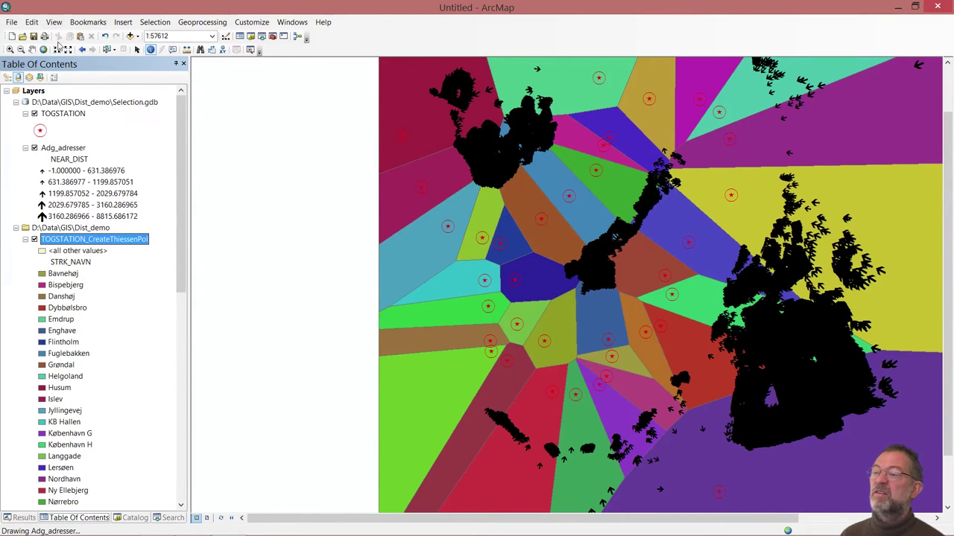
- Zoom in to about 1:2573 on the junction where three station polygons meet
{"action": "left_click", "coordinate": [7, 49]}
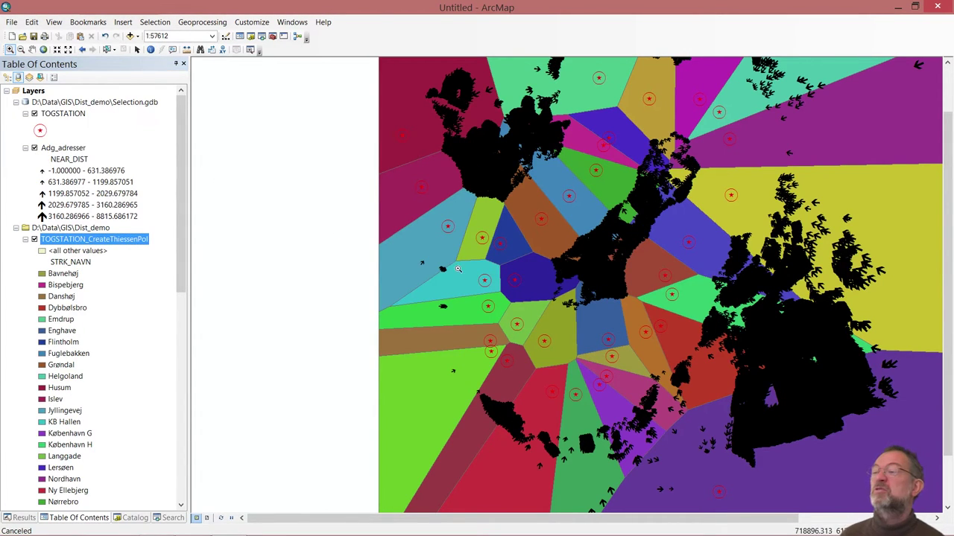
{"action": "left_click_drag", "start_coordinate": [521, 238], "coordinate": [547, 264]}
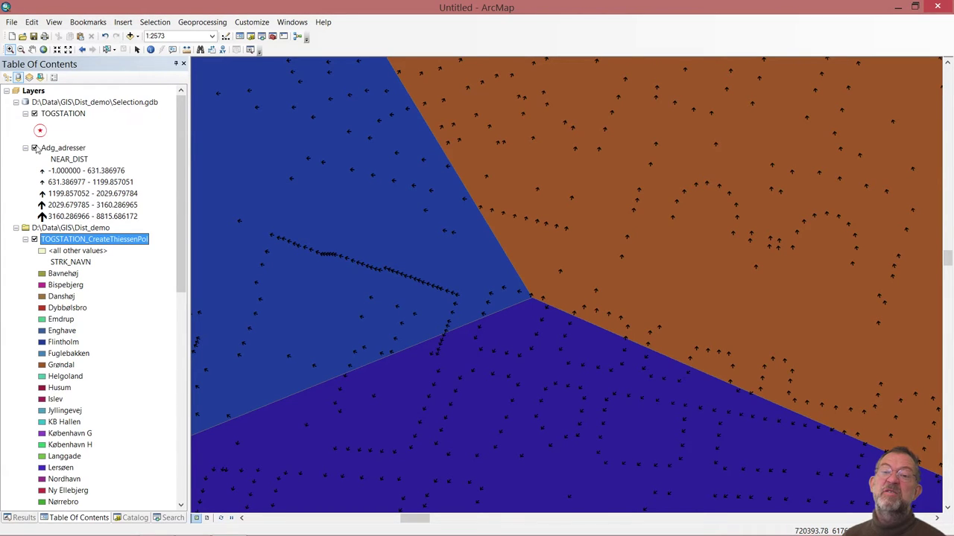
{"action": "right_click", "coordinate": [72, 237]}
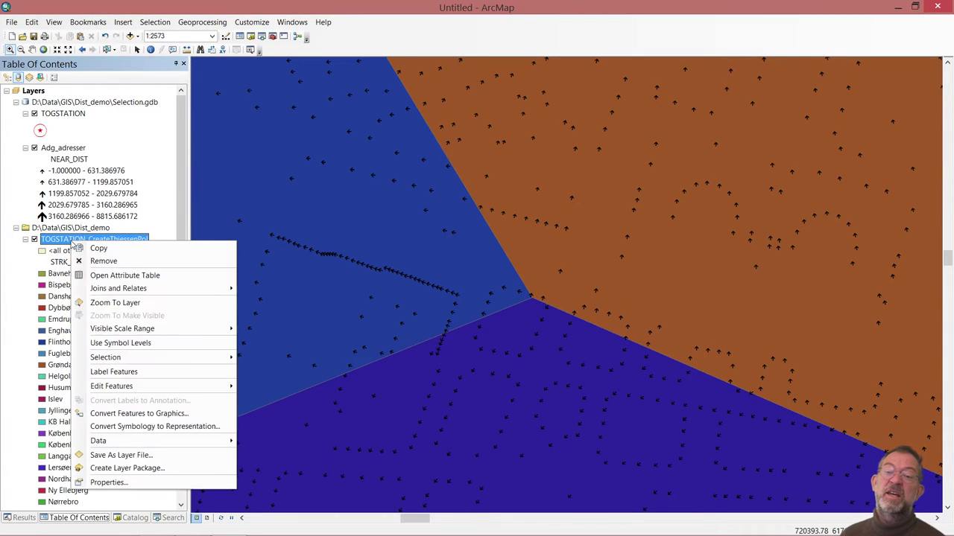
- Give the Thiessen polygons a single hollow symbol with a wider magenta outline
{"action": "left_click", "coordinate": [159, 483]}
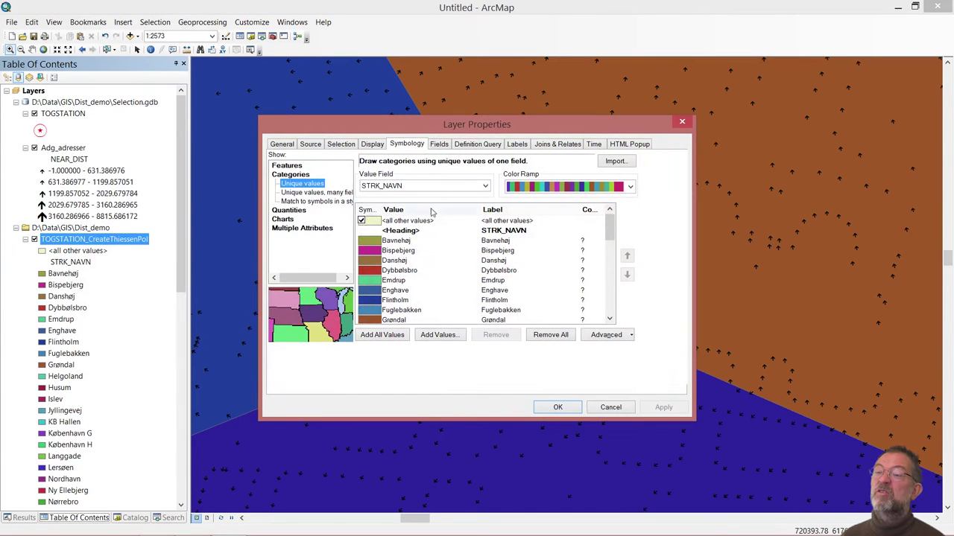
{"action": "left_click", "coordinate": [296, 166]}
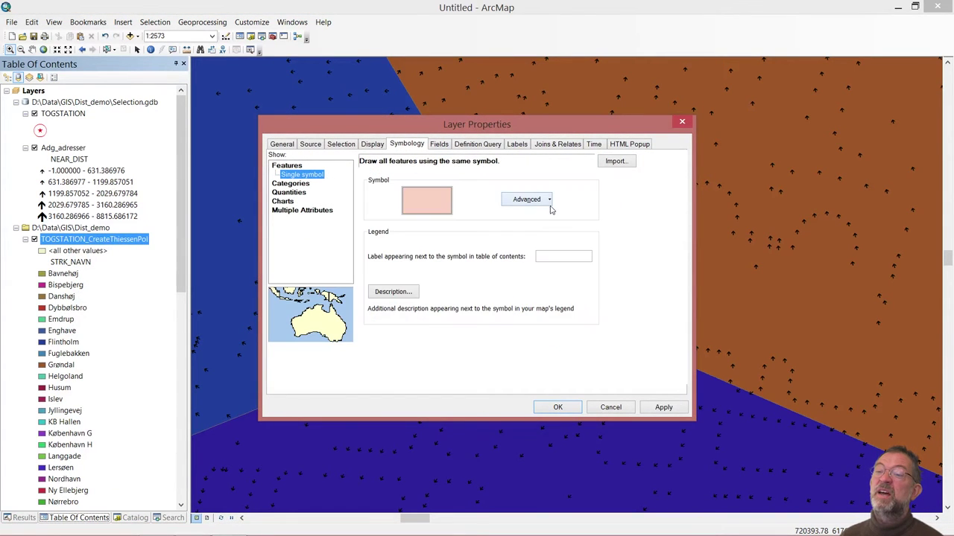
{"action": "left_click", "coordinate": [436, 197]}
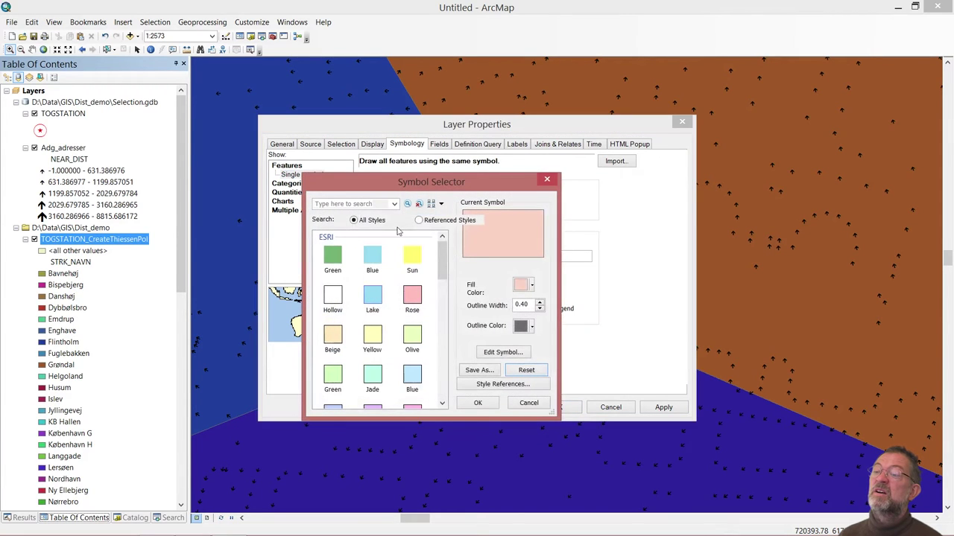
{"action": "left_click", "coordinate": [331, 301]}
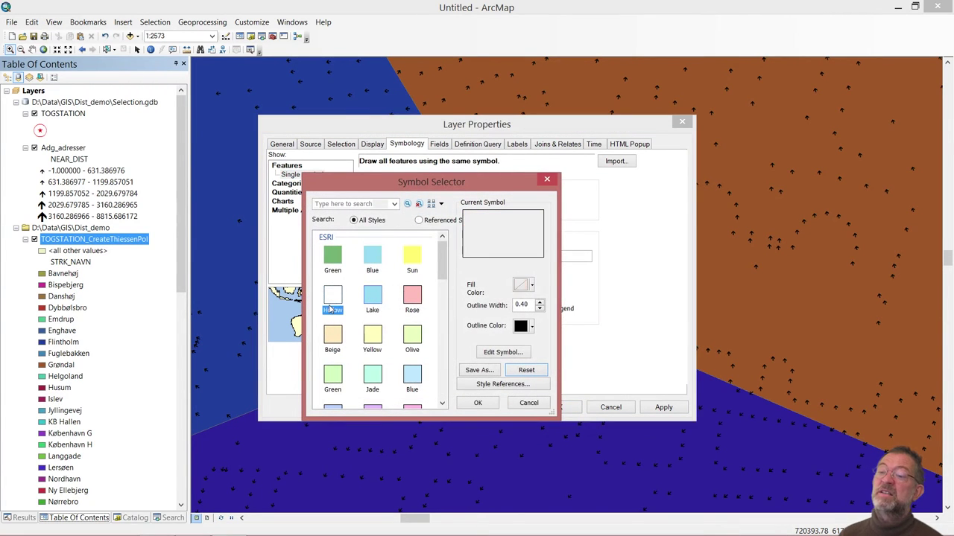
{"action": "left_click", "coordinate": [531, 326]}
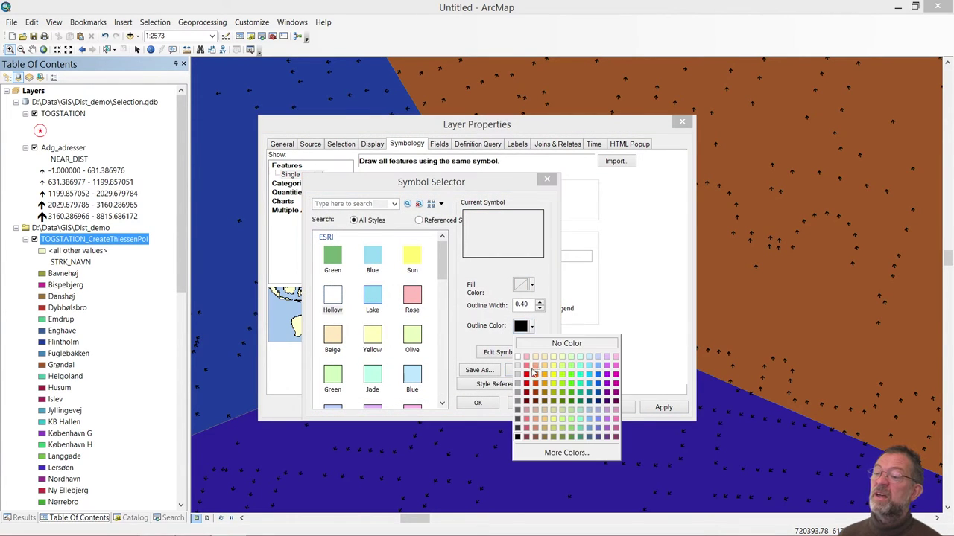
{"action": "left_click", "coordinate": [616, 376]}
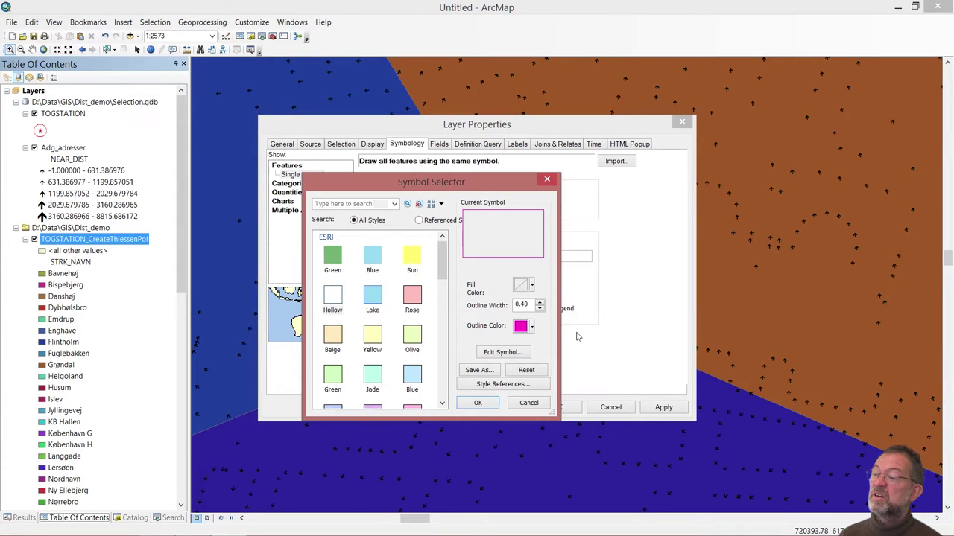
{"action": "left_click", "coordinate": [540, 303]}
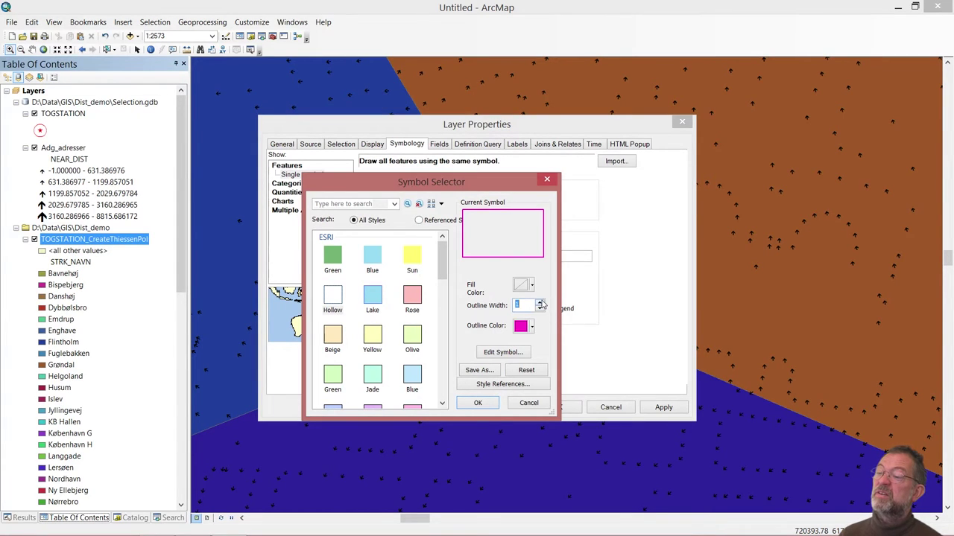
{"action": "left_click", "coordinate": [478, 403]}
{"action": "left_click", "coordinate": [557, 407]}
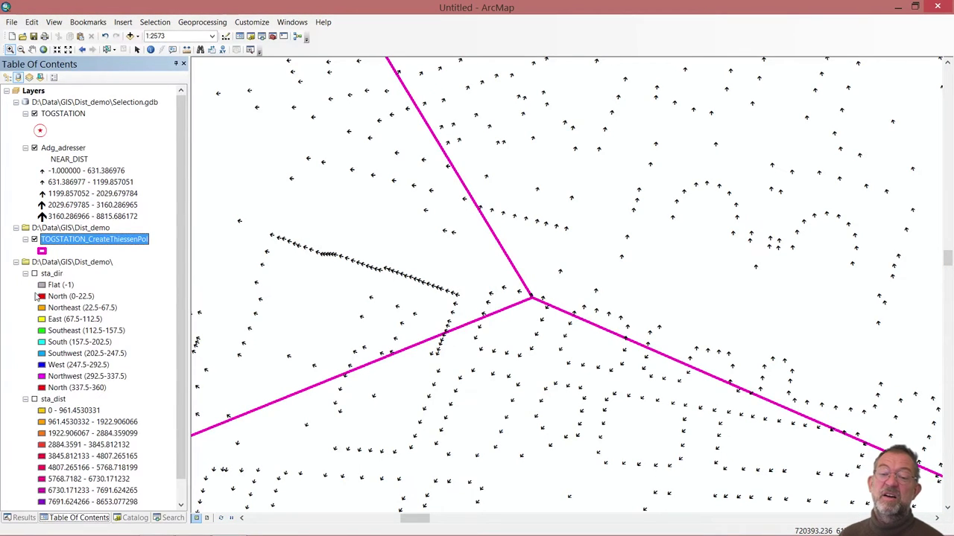
- Turn on the sta_dir direction raster beneath the magenta Thiessen outlines
{"action": "left_click", "coordinate": [34, 273]}
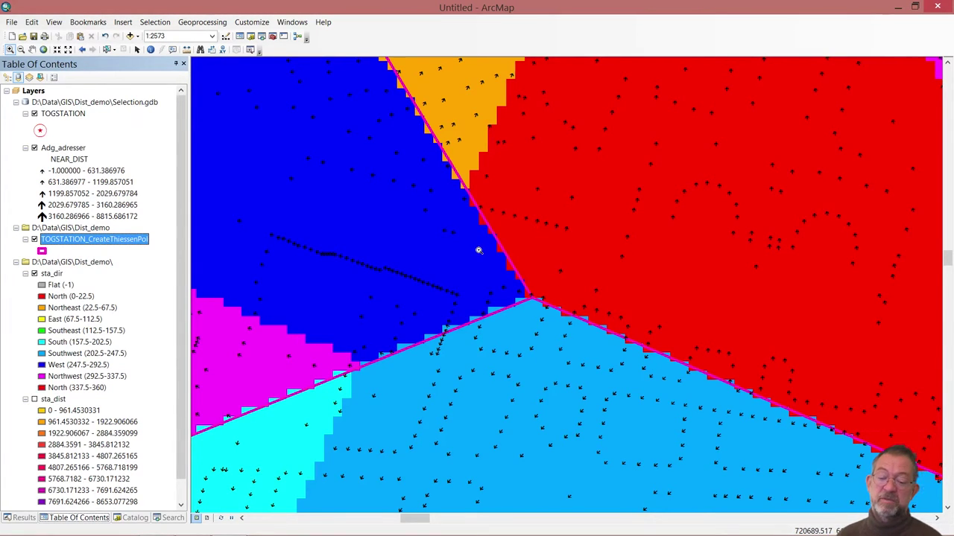
{"action": "key", "text": "alt+Tab"}
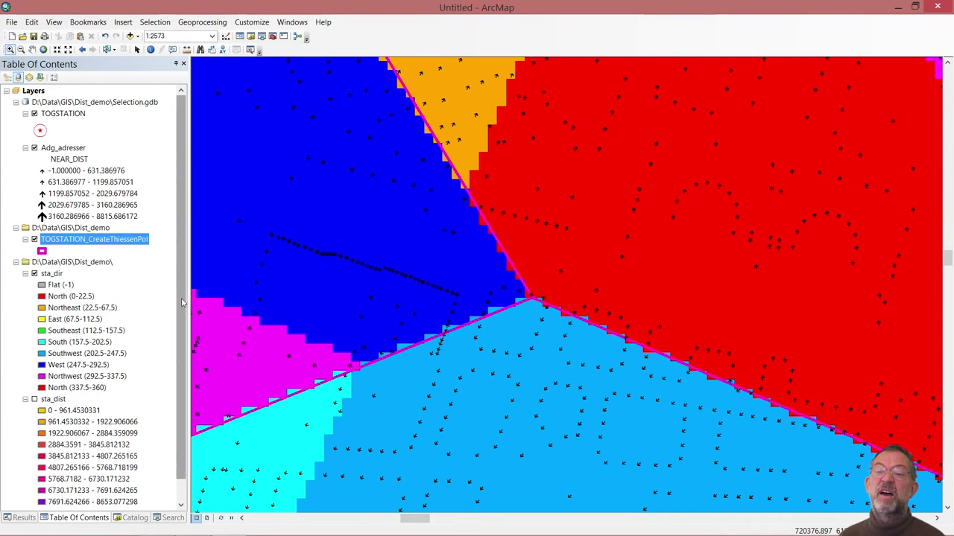
{"action": "scroll", "coordinate": [183, 302], "scroll_direction": "down", "scroll_amount": 1}
{"action": "left_click", "coordinate": [133, 519]}
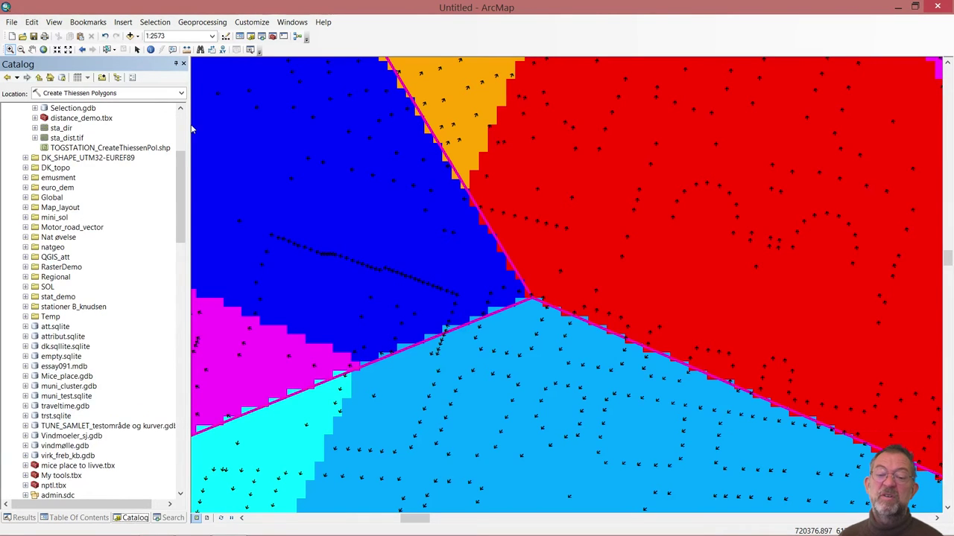
{"action": "left_click", "coordinate": [34, 117]}
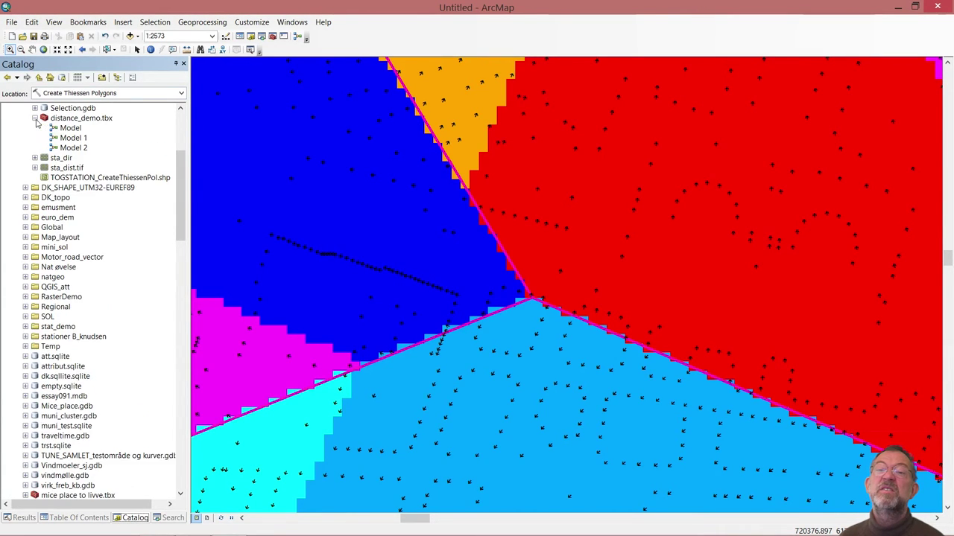
{"action": "right_click", "coordinate": [72, 148]}
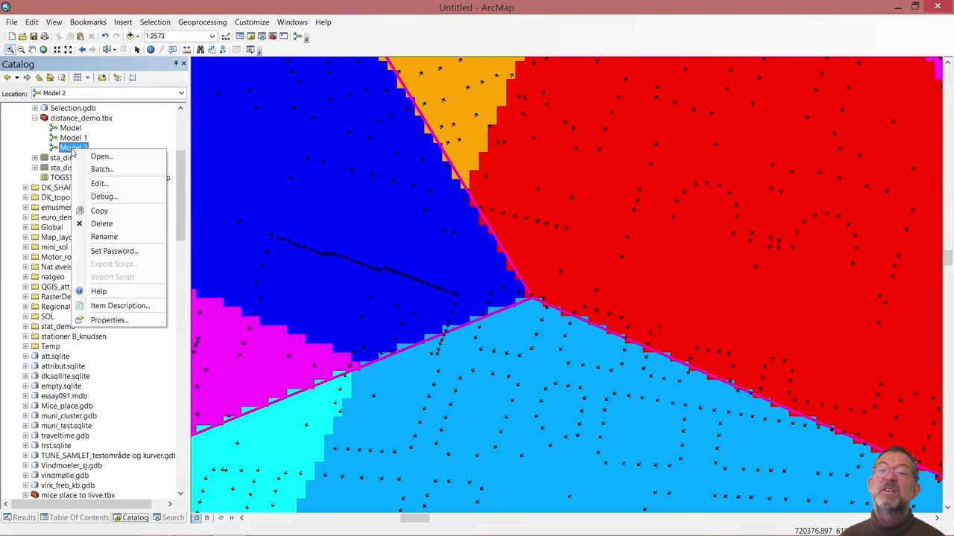
{"action": "left_click", "coordinate": [118, 185]}
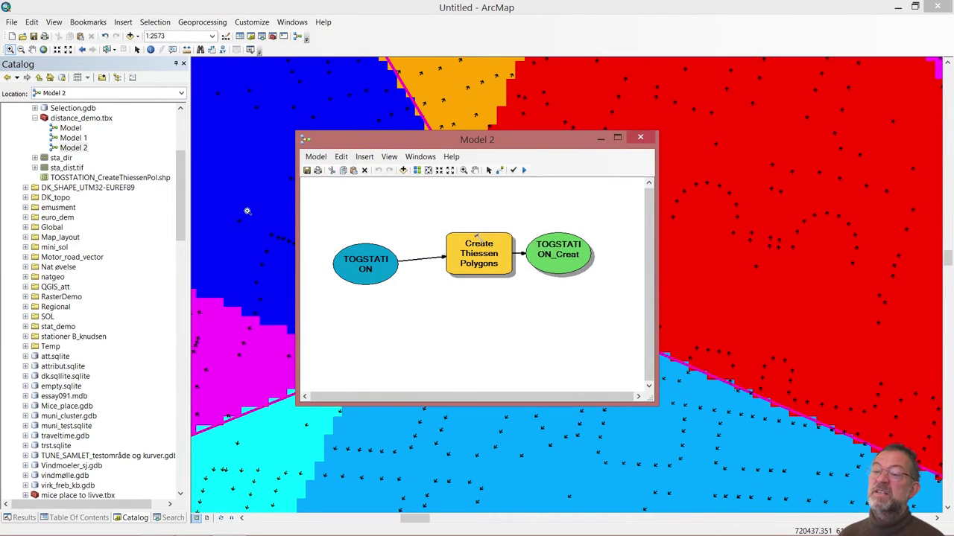
- Add Euclidean Allocation to Model 2 with TOGSTATION connected as its input data
{"action": "left_click_drag", "start_coordinate": [181, 218], "coordinate": [184, 455]}
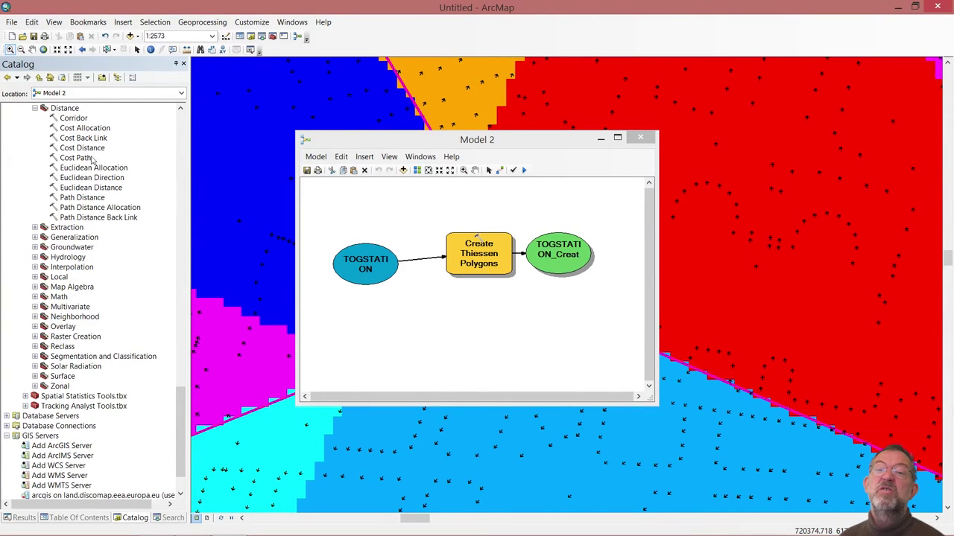
{"action": "left_click_drag", "start_coordinate": [67, 170], "coordinate": [421, 341]}
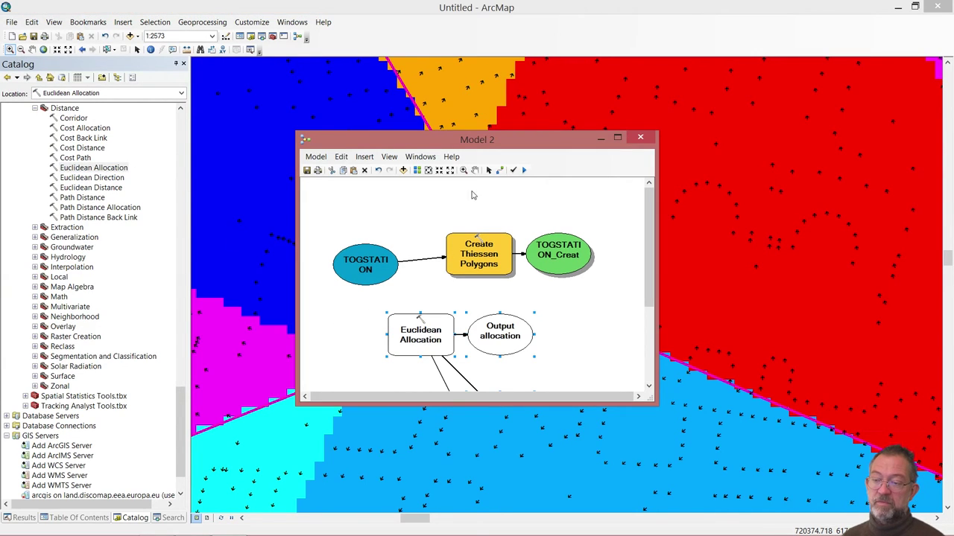
{"action": "left_click", "coordinate": [499, 170]}
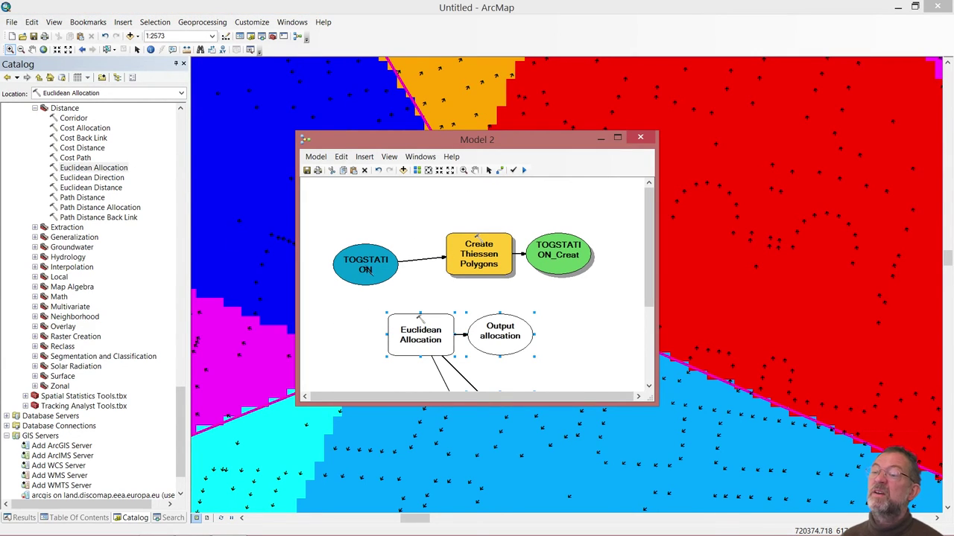
{"action": "left_click_drag", "start_coordinate": [378, 280], "coordinate": [421, 330]}
{"action": "left_click", "coordinate": [438, 334]}
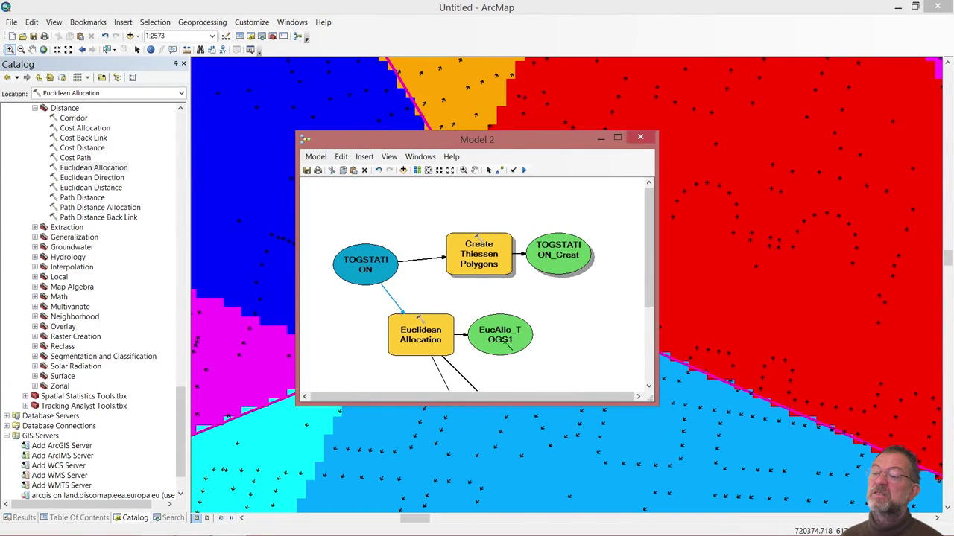
{"action": "left_click_drag", "start_coordinate": [652, 403], "coordinate": [757, 475]}
- Set the Euclidean Allocation output distance raster to sta_dist.tif in Dist_demo
{"action": "double_click", "coordinate": [498, 415]}
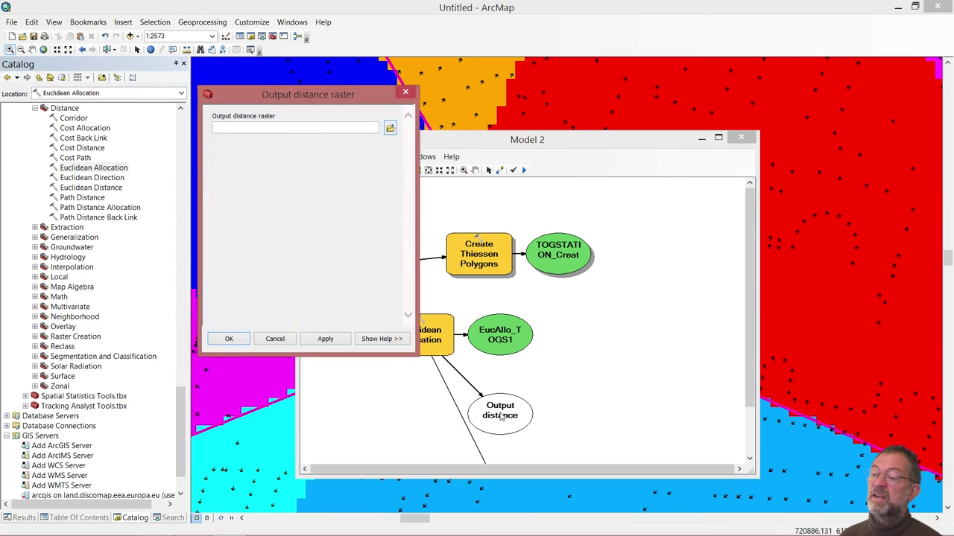
{"action": "left_click", "coordinate": [390, 131]}
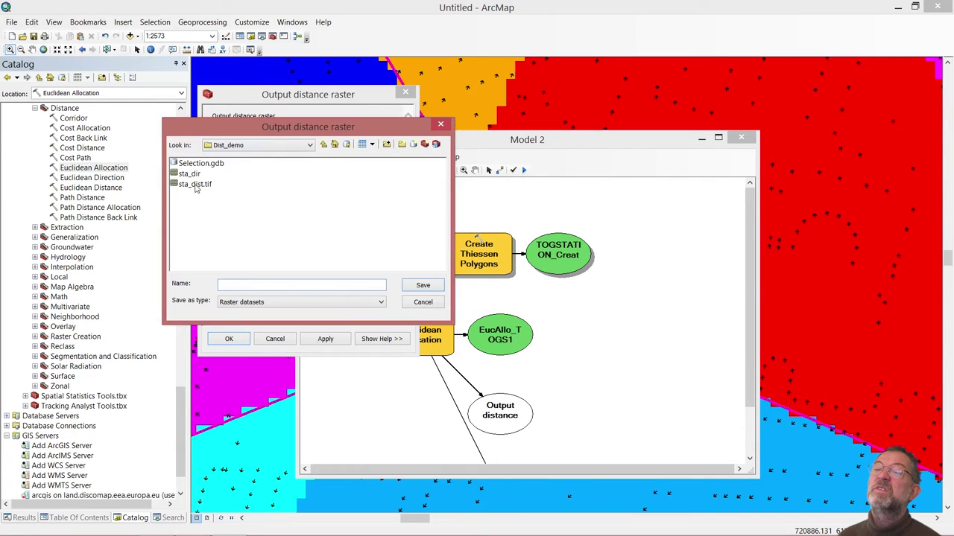
{"action": "left_click", "coordinate": [196, 184]}
{"action": "left_click", "coordinate": [417, 286]}
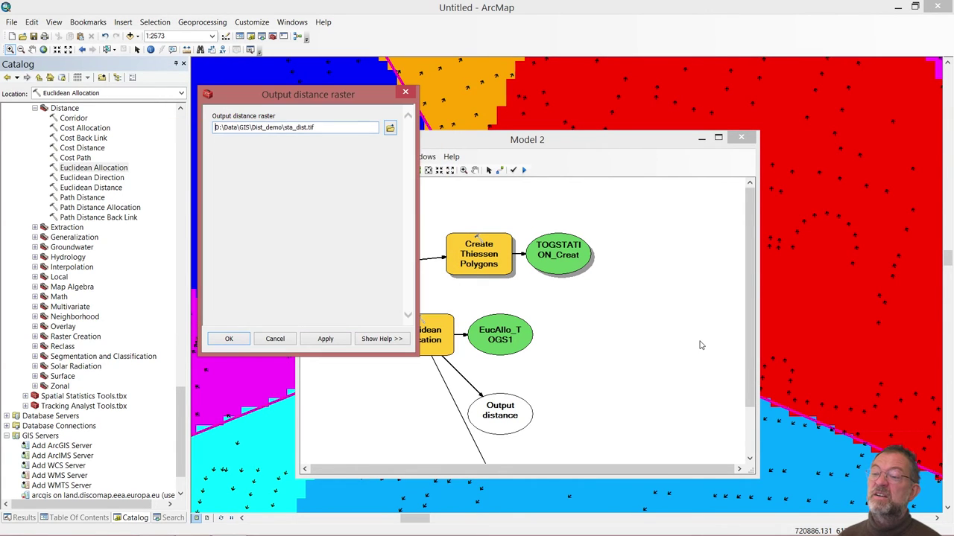
{"action": "left_click", "coordinate": [230, 341]}
- Set the output direction raster to sta_dir in Dist_demo
{"action": "left_click_drag", "start_coordinate": [751, 379], "coordinate": [751, 424]}
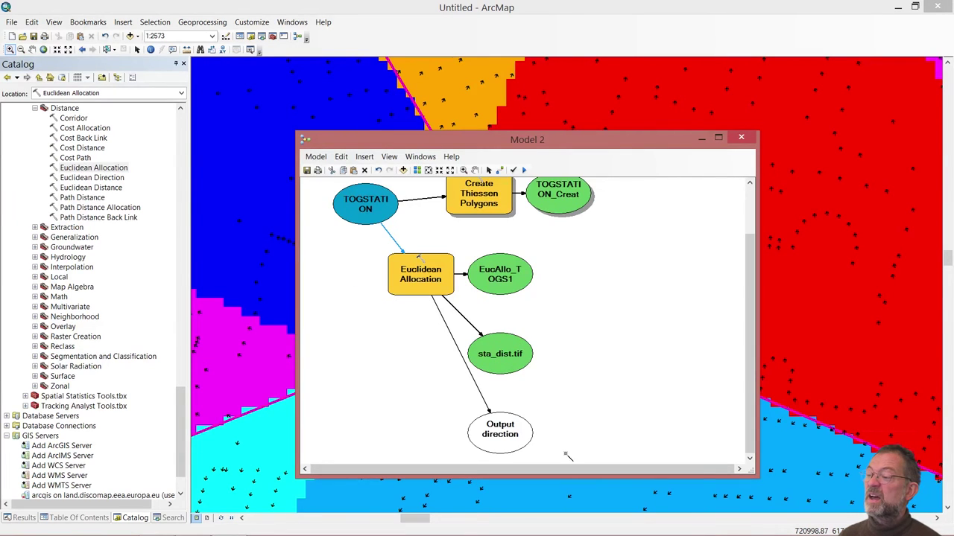
{"action": "double_click", "coordinate": [503, 434]}
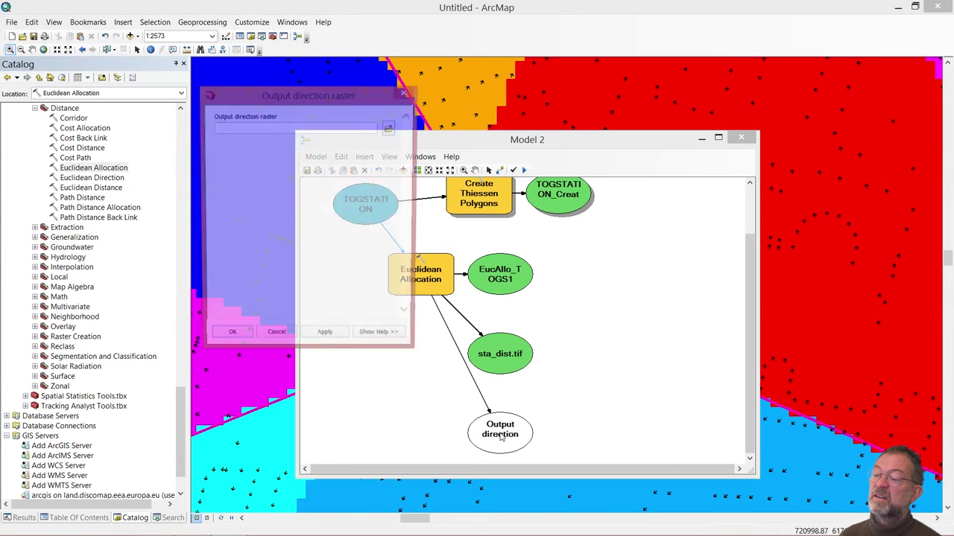
{"action": "left_click", "coordinate": [391, 131]}
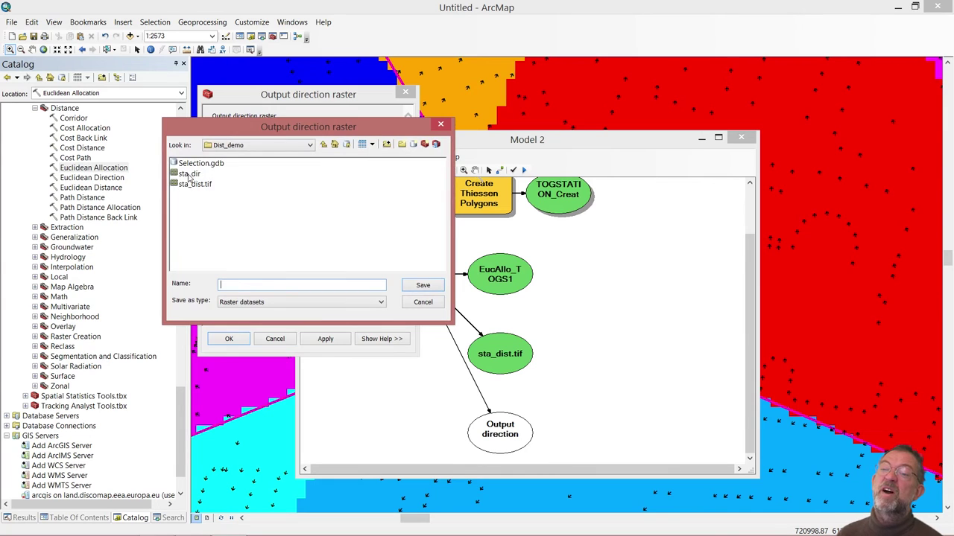
{"action": "left_click", "coordinate": [189, 174]}
{"action": "left_click", "coordinate": [426, 284]}
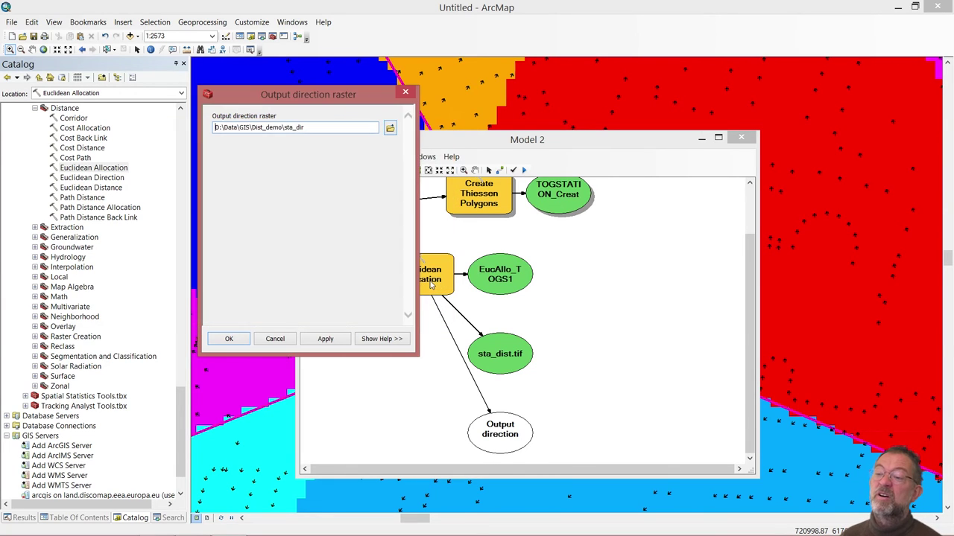
{"action": "left_click", "coordinate": [230, 338]}
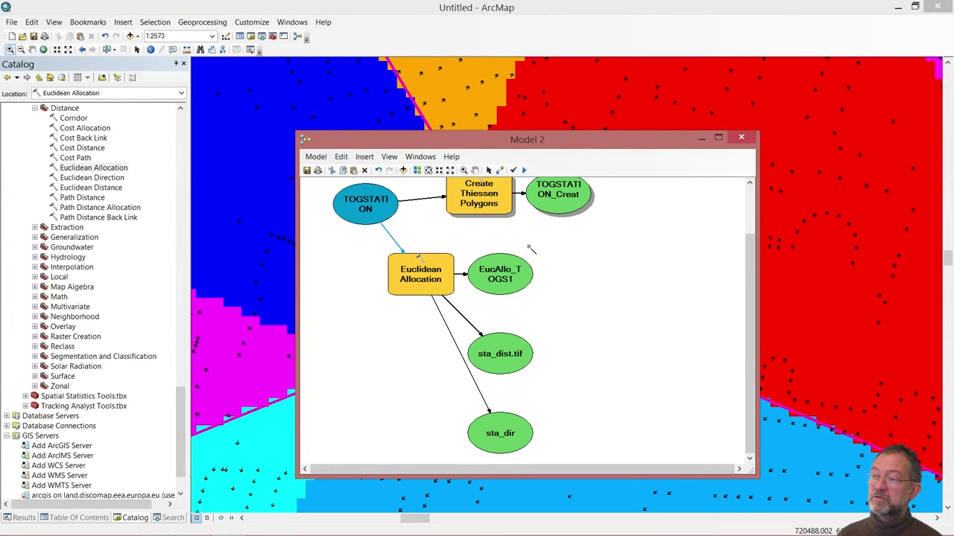
- Mark EucAllo_TOGS1 to be added to the display and run Model 2
{"action": "right_click", "coordinate": [512, 273]}
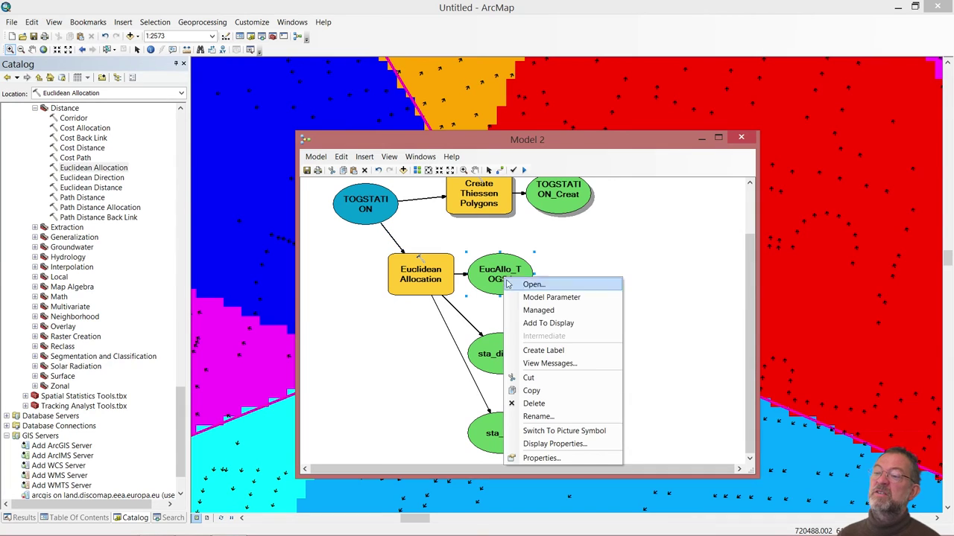
{"action": "left_click", "coordinate": [547, 321]}
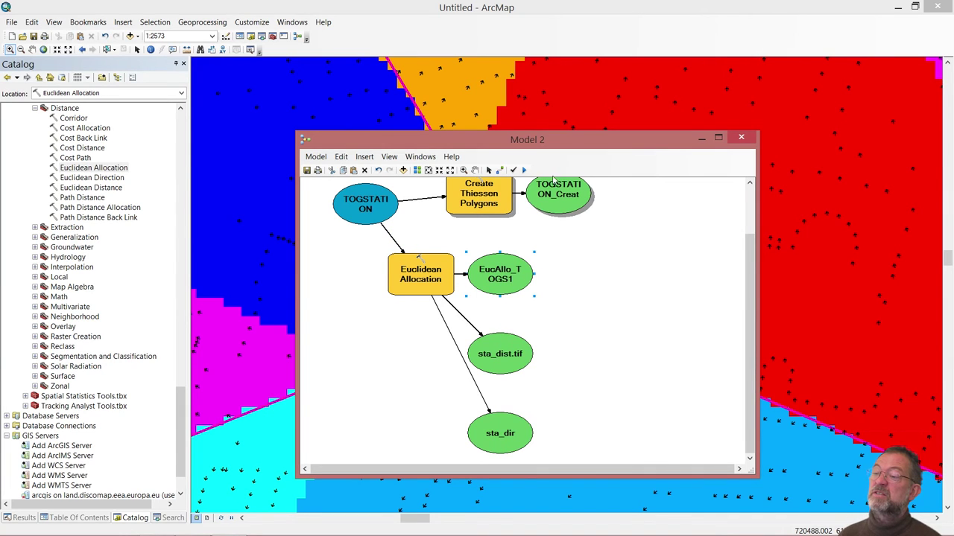
{"action": "left_click", "coordinate": [524, 170]}
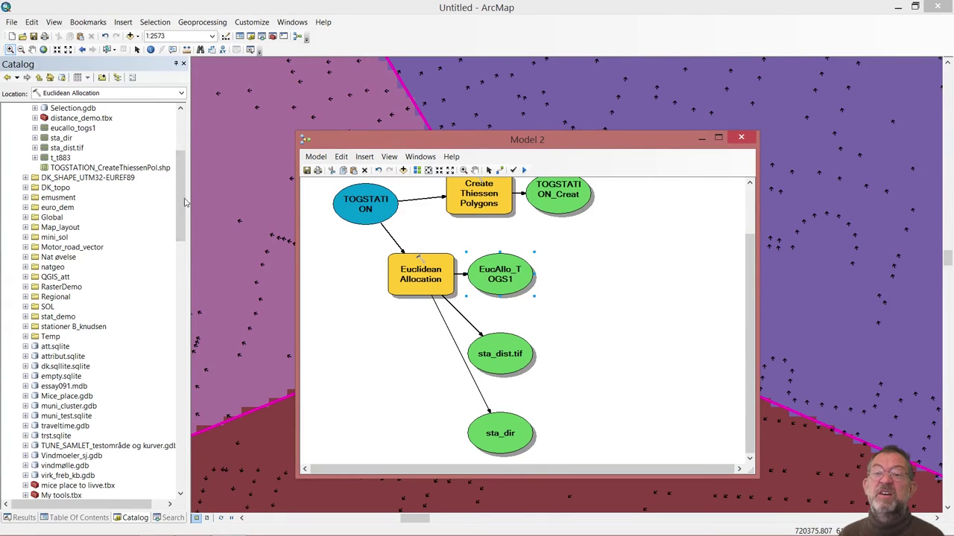
- Close ModelBuilder, saving the changes to Model 2
{"action": "left_click_drag", "start_coordinate": [185, 201], "coordinate": [188, 121]}
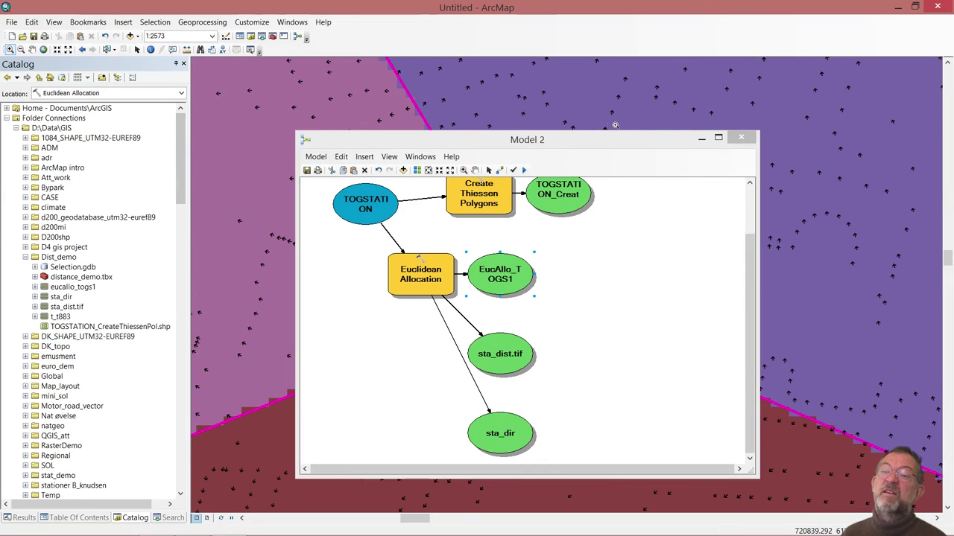
{"action": "left_click", "coordinate": [739, 140]}
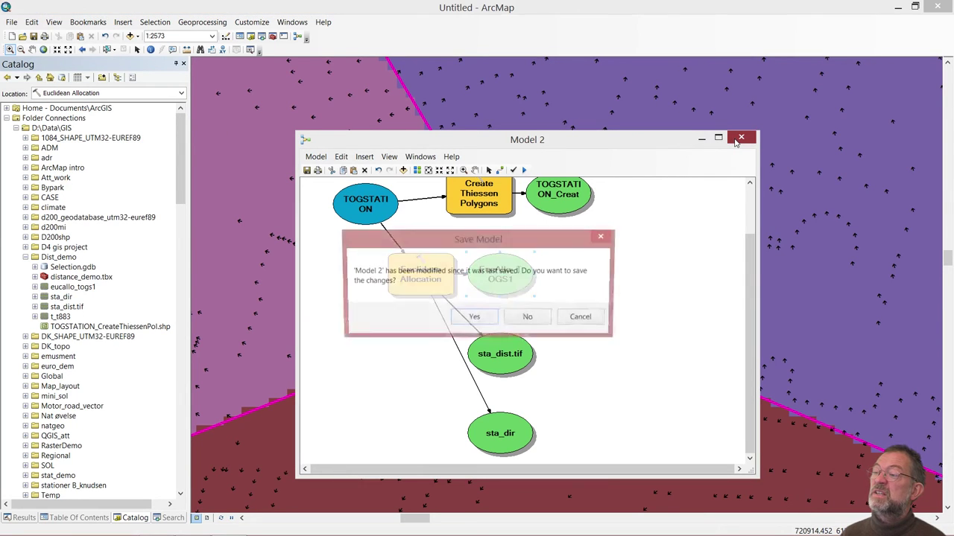
{"action": "left_click", "coordinate": [474, 319]}
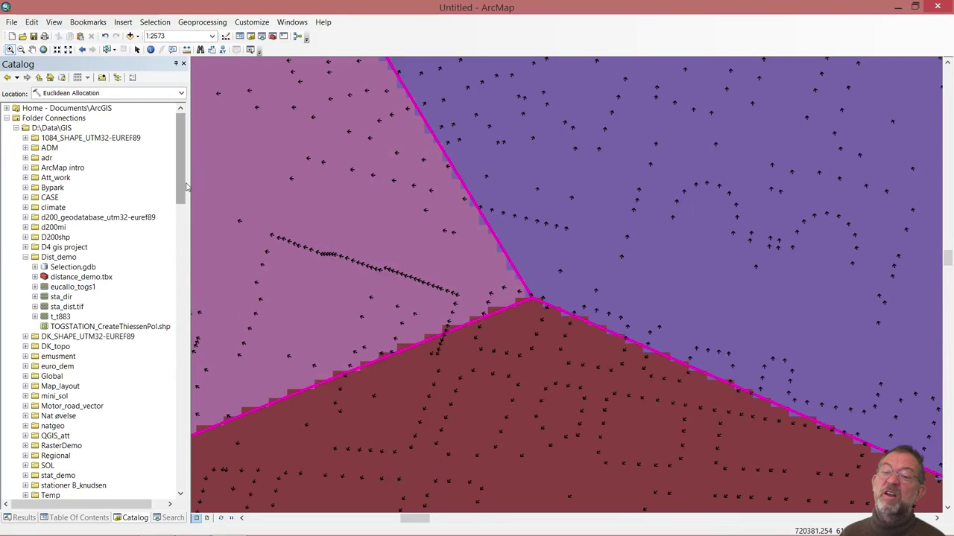
- Zoom the map to the Adg_adresser layer's extent, then hide Adg_adresser in the Table Of Contents
{"action": "mouse_move", "coordinate": [122, 530]}
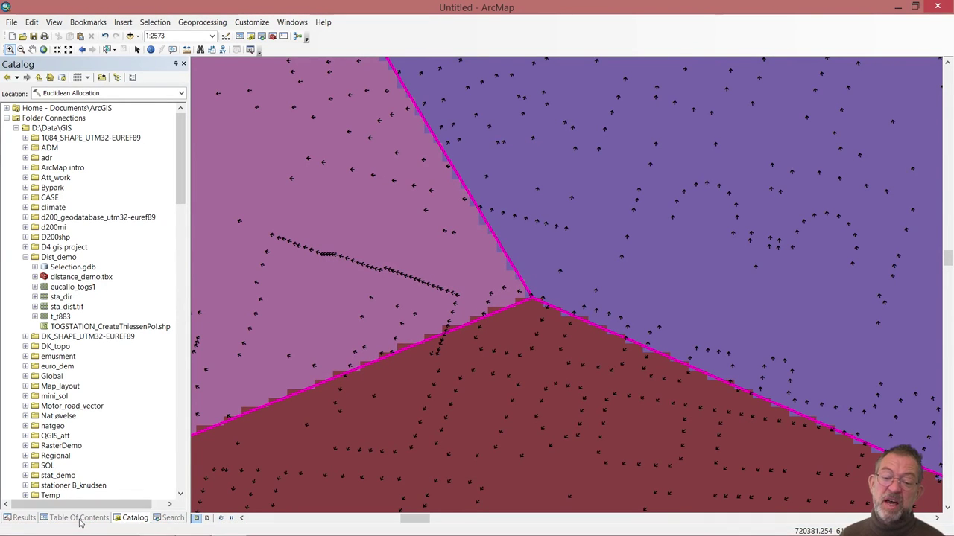
{"action": "left_click", "coordinate": [79, 519]}
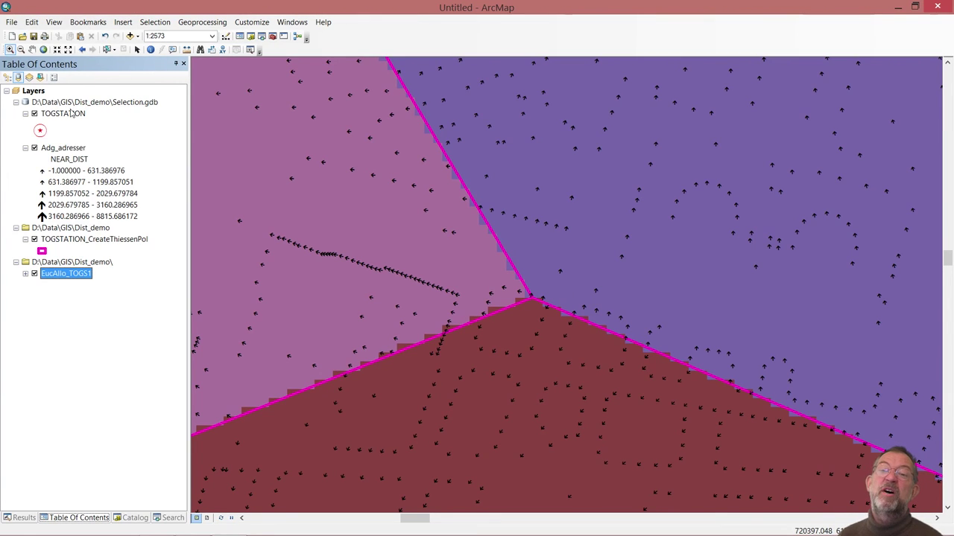
{"action": "right_click", "coordinate": [68, 150]}
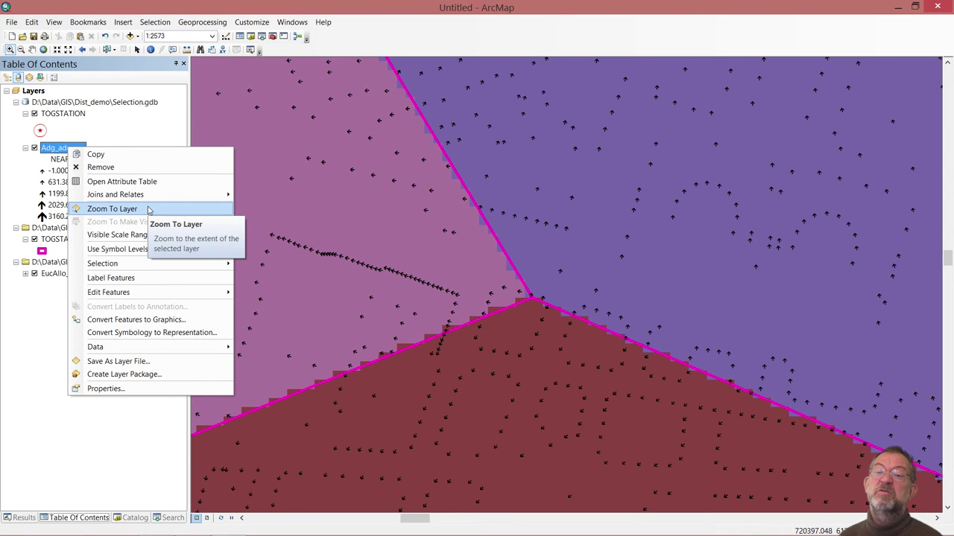
{"action": "left_click", "coordinate": [148, 209]}
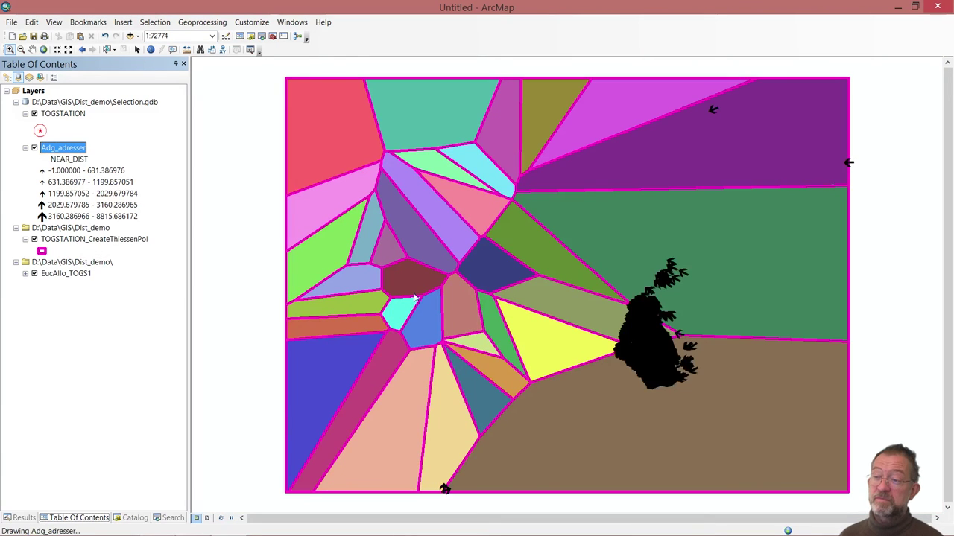
{"action": "left_click", "coordinate": [34, 147]}
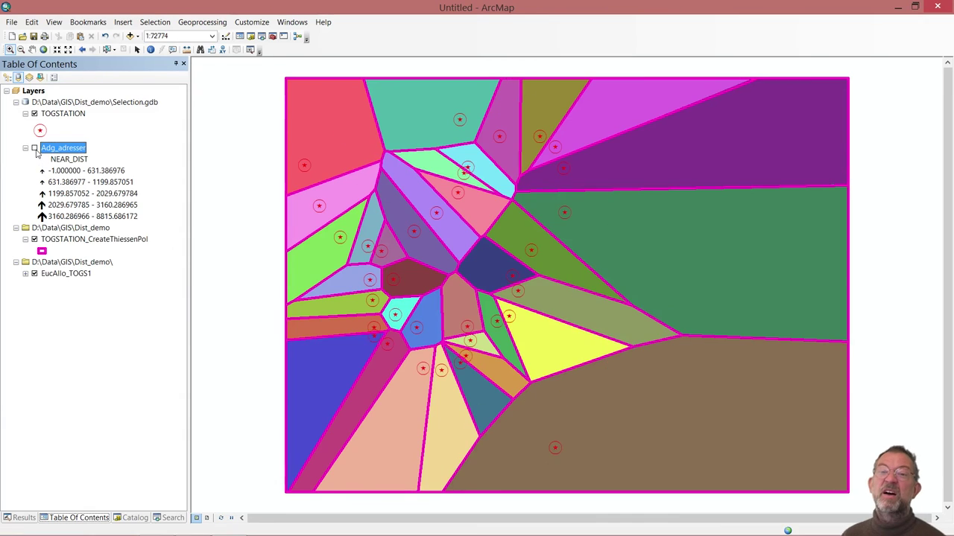